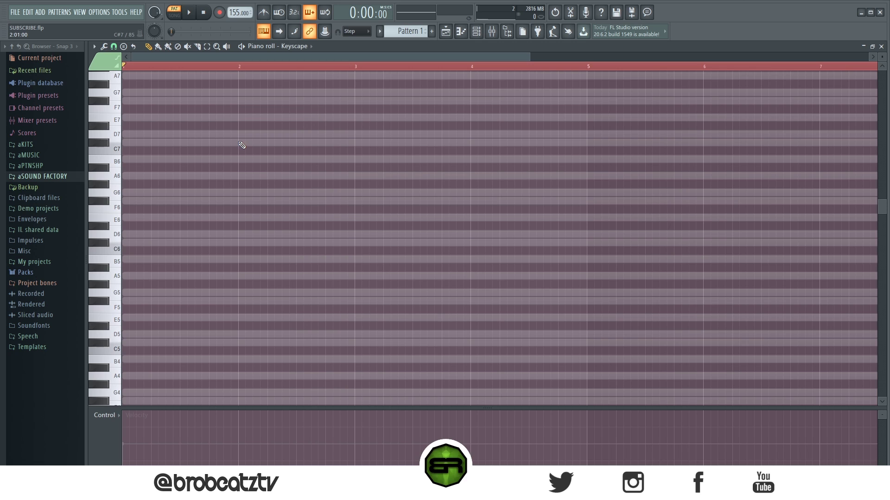
Draw a one-bar G6 note at the start of bar 1 in the Keyscape piano roll
scroll(199, 292, "down", 1)
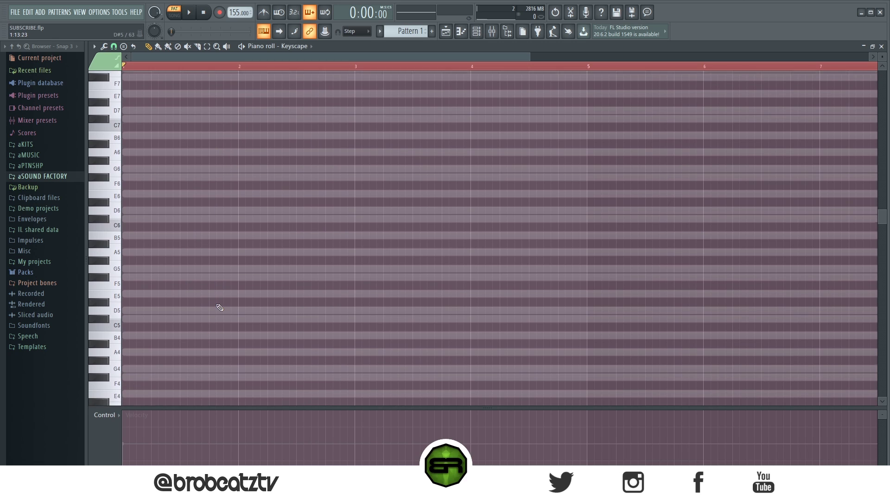
scroll(222, 257, "up", 2)
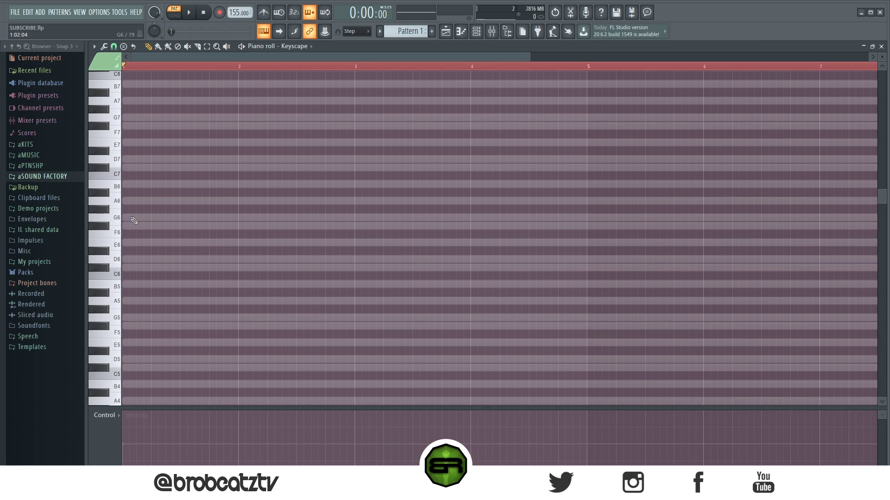
scroll(883, 69, "up", 1)
left_click(147, 216)
left_click_drag(149, 216, 238, 215)
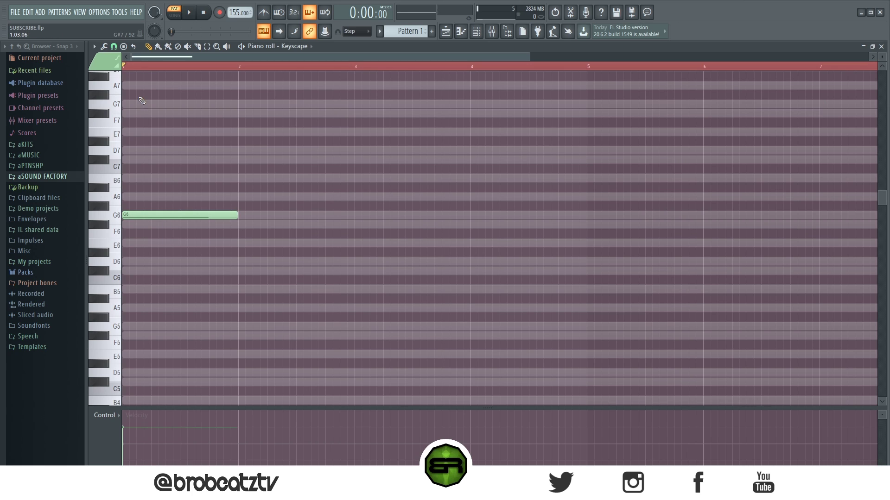
Stack one-bar E6, C#6 and B6 notes with the G6 note at the start of bar 1
key("space")
key("space")
left_click(137, 243)
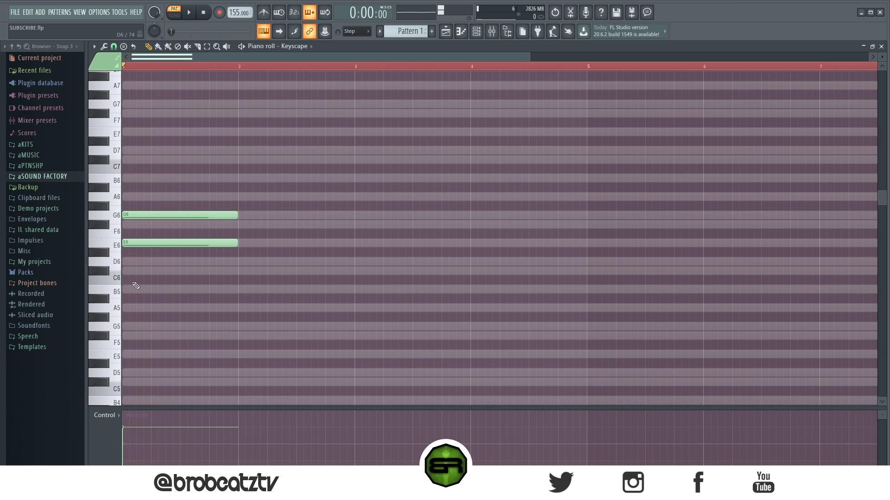
left_click(139, 271)
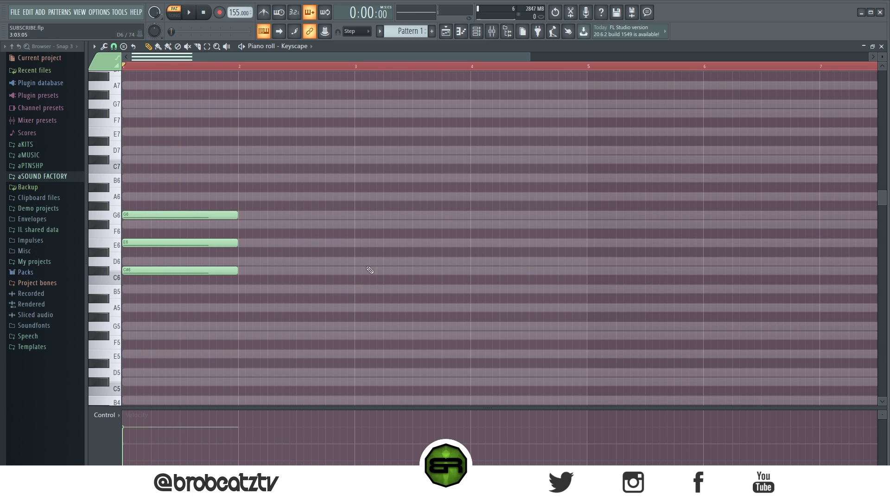
left_click_drag(210, 202, 214, 279)
left_click(227, 287, "ctrl")
left_click(181, 181)
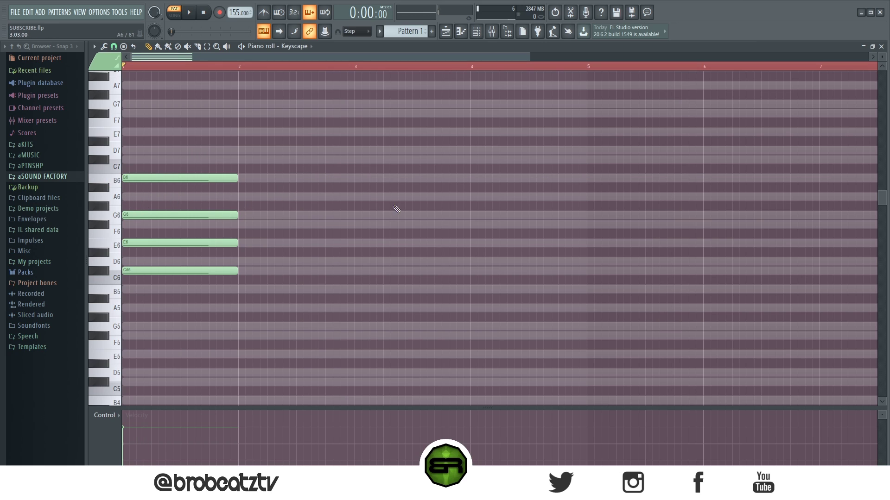
Add D7 and E7 notes in the second half of bar 1, shortened to end within the bar
left_click(188, 151)
left_click(220, 133)
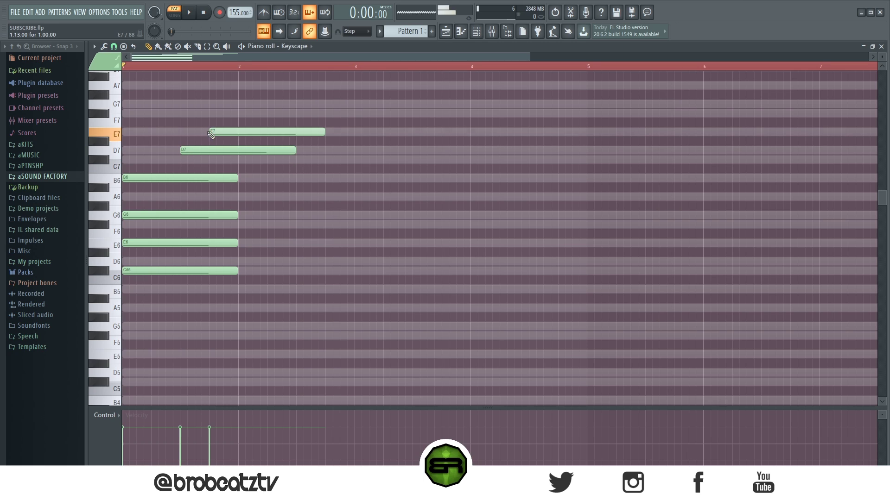
left_click_drag(351, 139, 206, 163)
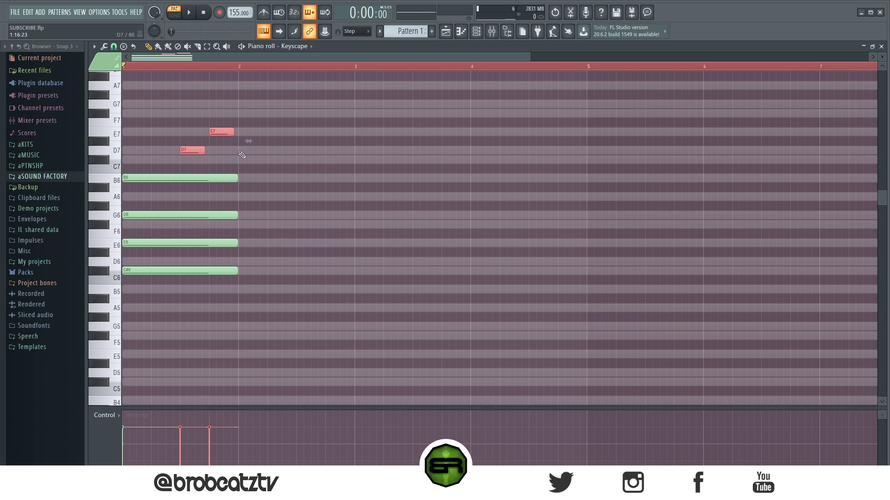
left_click(241, 155)
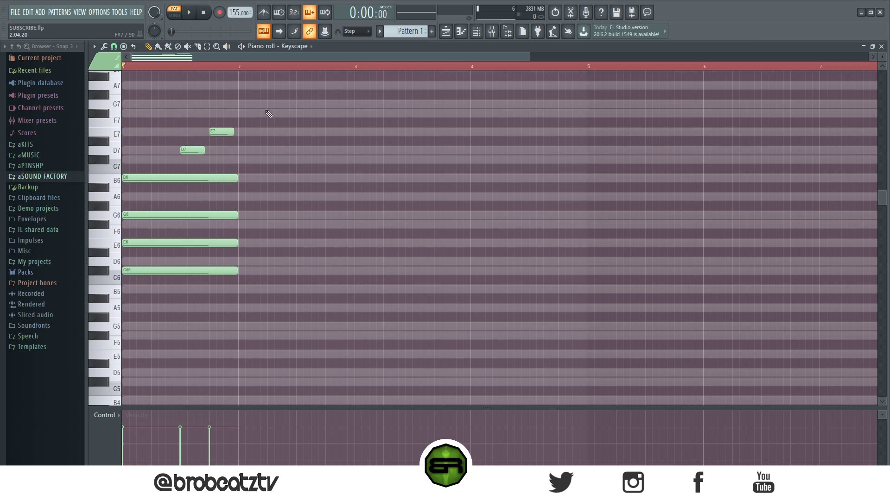
Delete all the chord and melody notes in bar 1 of the Keyscape piano roll
right_click(228, 132)
right_click(198, 151)
right_click(203, 178)
right_click(207, 215)
right_click(206, 243)
right_click(212, 271)
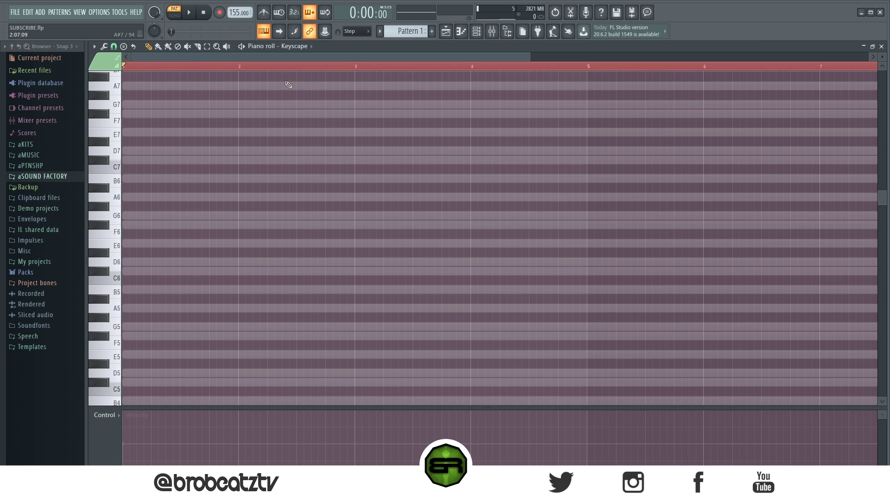
Delete the Sampler channel that holds the scale notes from the channel rack
key("ctrl+z")
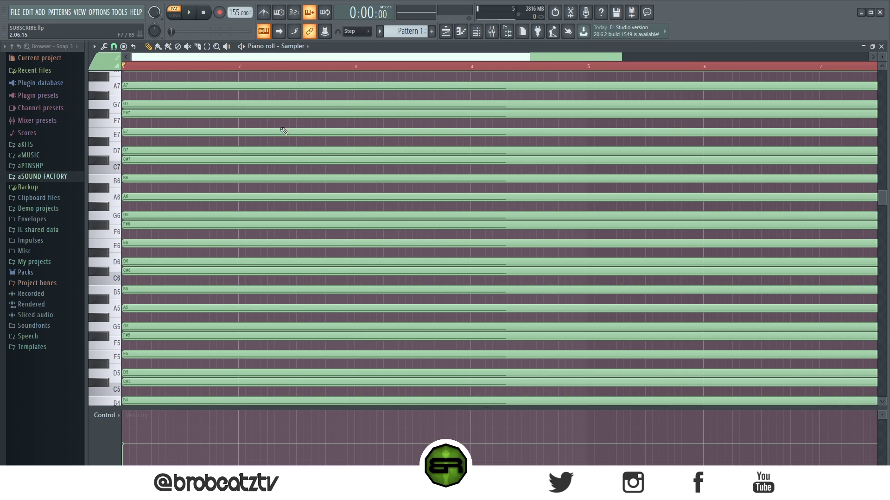
key("ctrl+a")
scroll(353, 182, "down", 7)
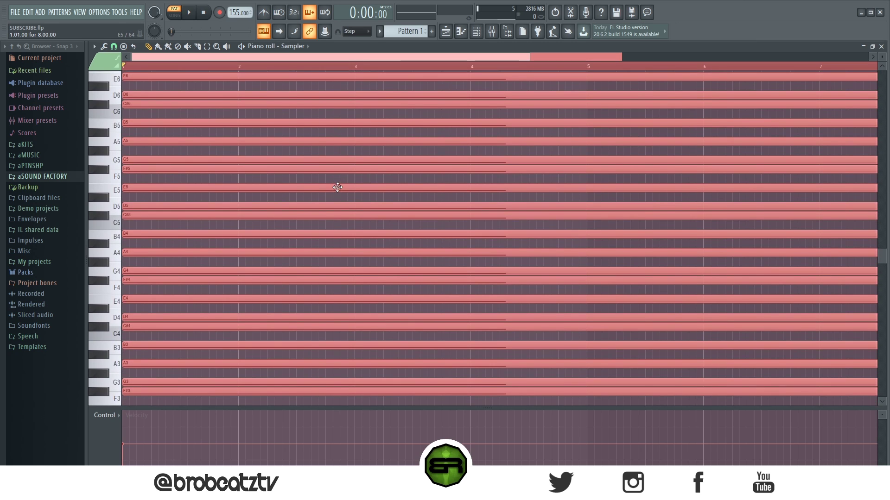
key("F6")
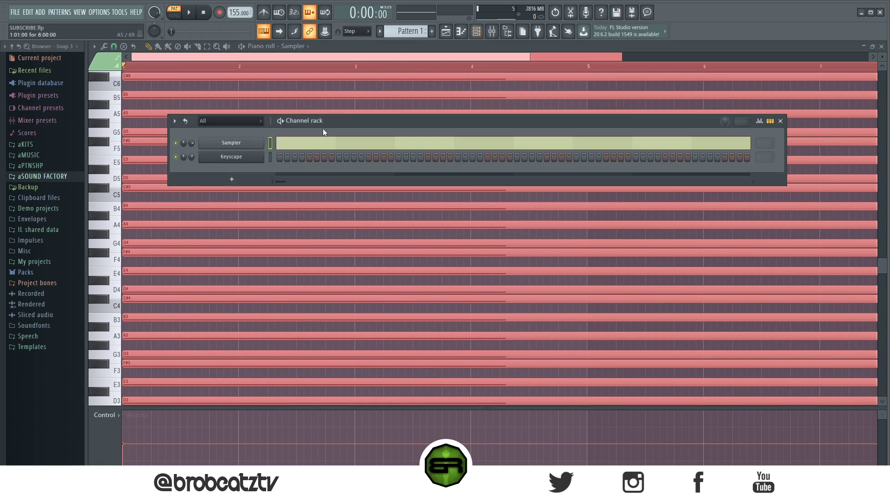
right_click(237, 143)
left_click(285, 235)
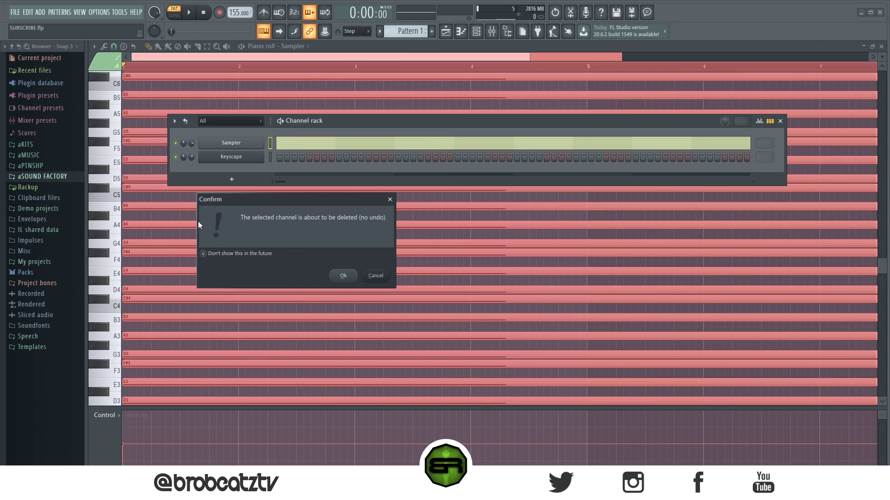
left_click(341, 277)
Draw short stacked G#4, G4 and F#4 notes at the start of bar 2 in Keyscape's piano roll
right_click(221, 143)
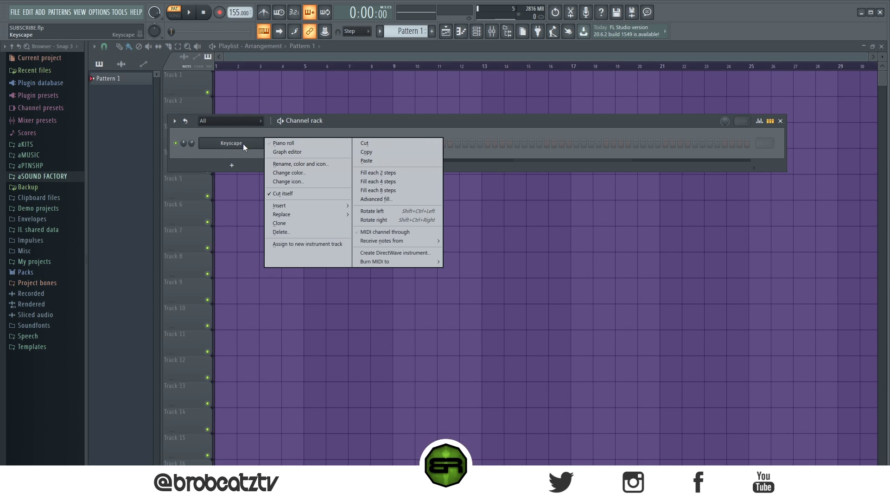
left_click(273, 144)
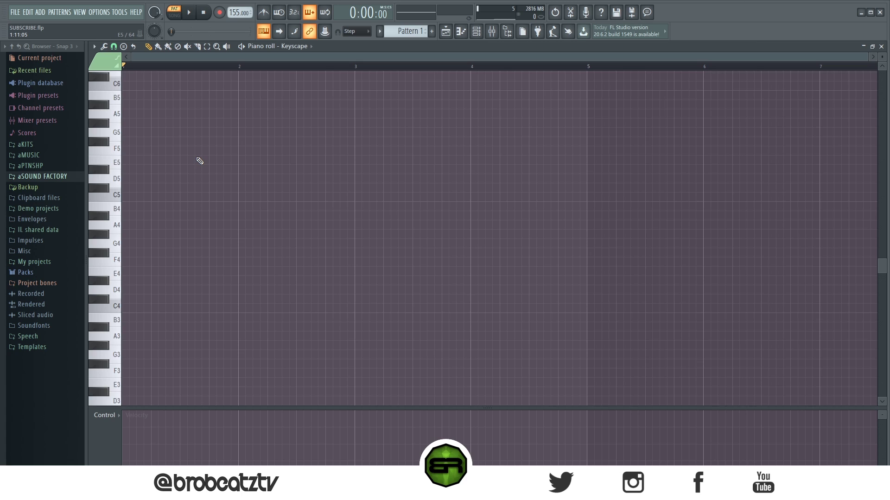
scroll(201, 167, "down", 2)
left_click(243, 178)
left_click(243, 187)
left_click(243, 197)
Lower the three-note cluster to G#3–A#3 and draw a long B2 note from bar 1 into bar 2
left_click_drag(259, 175, 266, 197)
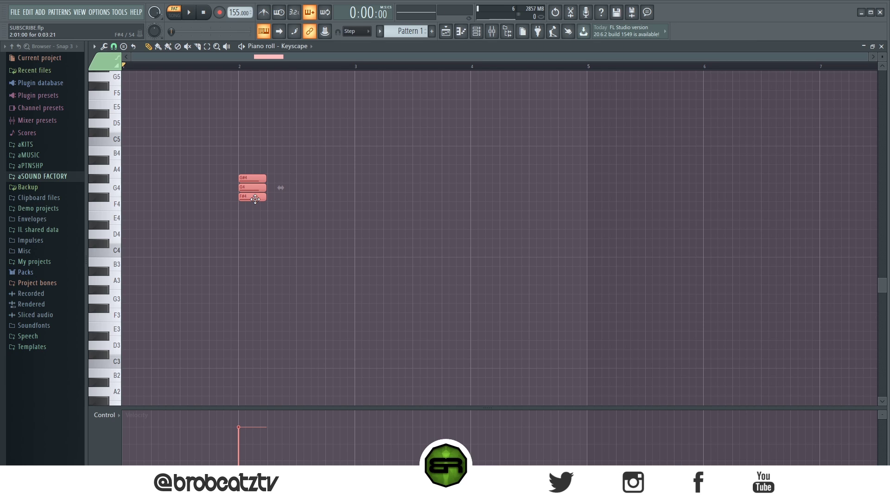
left_click_drag(252, 198, 253, 288)
scroll(259, 284, "down", 5)
left_click(127, 234)
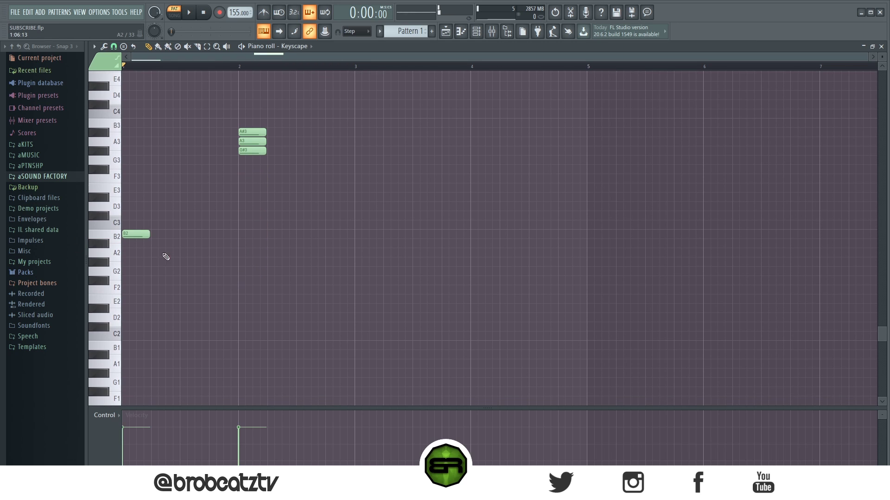
left_click_drag(150, 234, 214, 228)
Move the three-note cluster to A3–B3, starting midway through bar 1
scroll(232, 278, "up", 3)
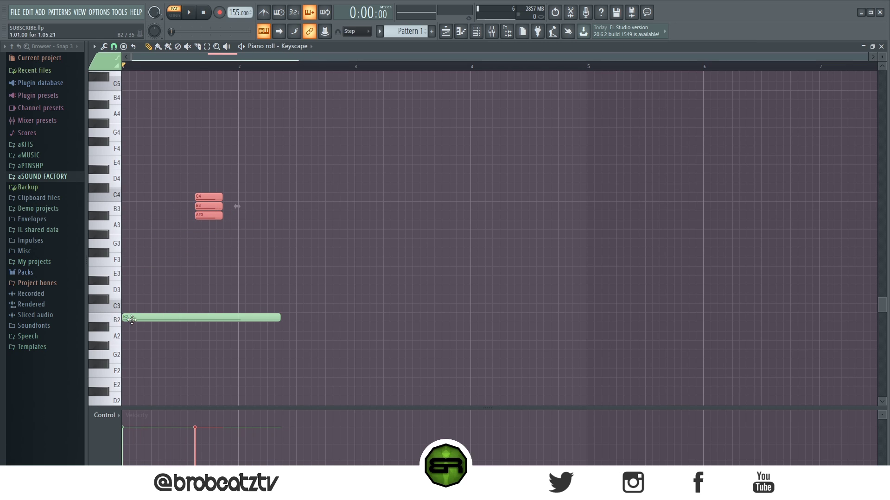
left_click_drag(170, 165, 232, 234)
left_click(145, 286)
left_click_drag(185, 185, 300, 270)
left_click_drag(203, 216, 186, 231)
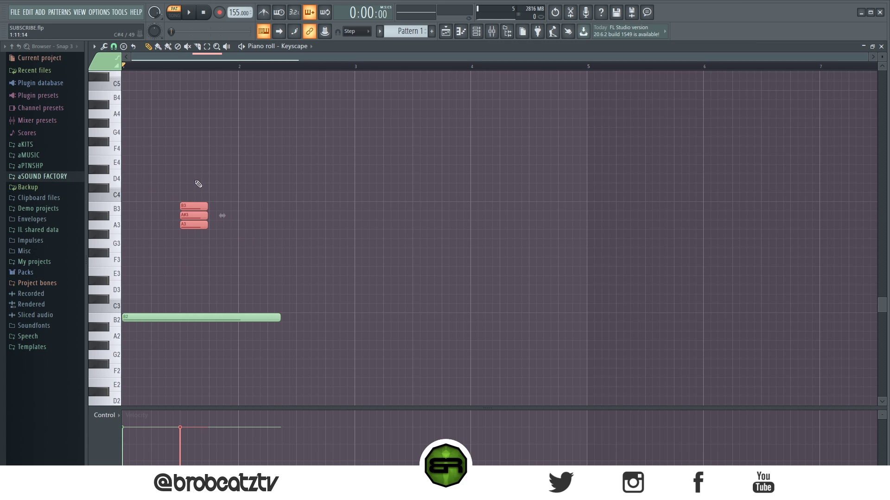
Duplicate the three-note cluster to F#4–G#4 in bar 2, F#5–G#5 in bar 1, and D#6–F6 in bars 1 and 3
left_click_drag(194, 225, 290, 142)
scroll(278, 185, "up", 3)
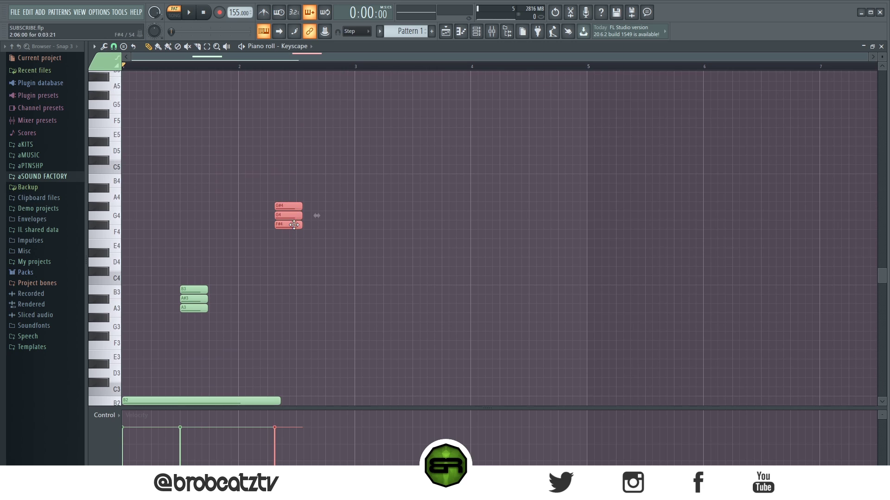
left_click_drag(289, 215, 180, 105)
scroll(238, 168, "up", 5)
left_click_drag(179, 175, 187, 273)
left_click_drag(183, 243, 193, 169)
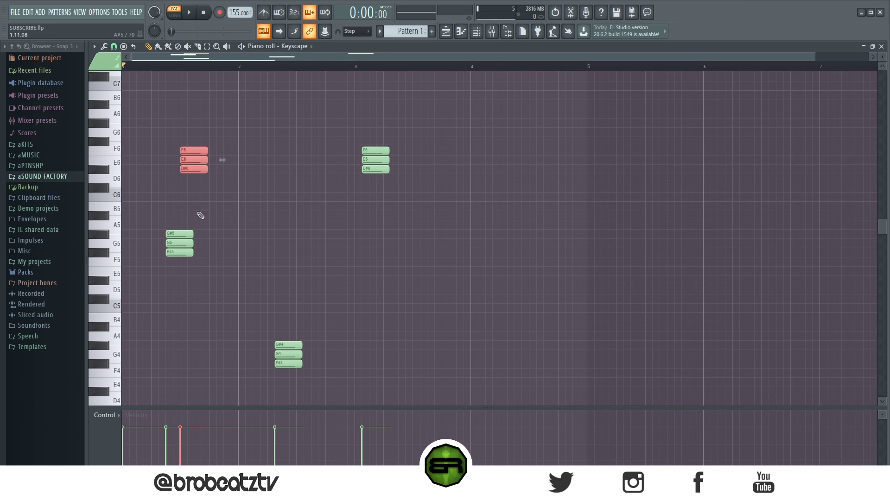
Add the B Minor scale from the Musical Scales helpers in aSOUND FACTORY to the channel rack as a new channel
scroll(264, 246, "down", 4)
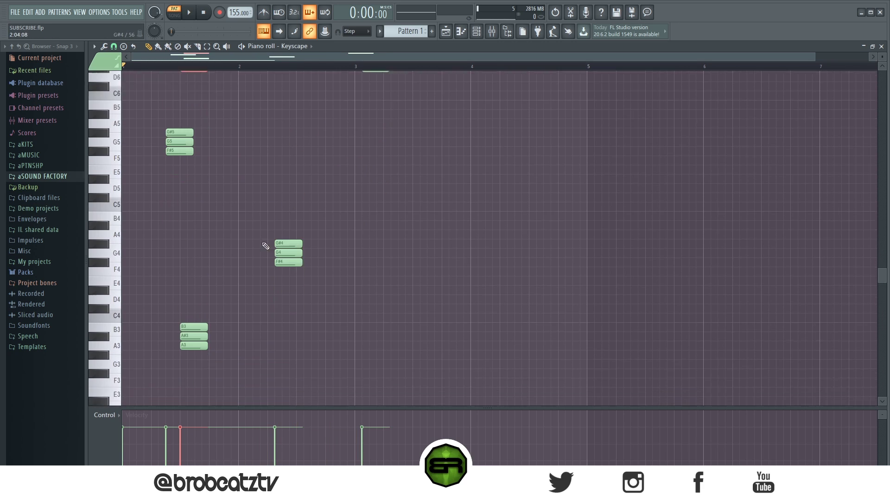
left_click(476, 32)
left_click(50, 176)
left_click(51, 187)
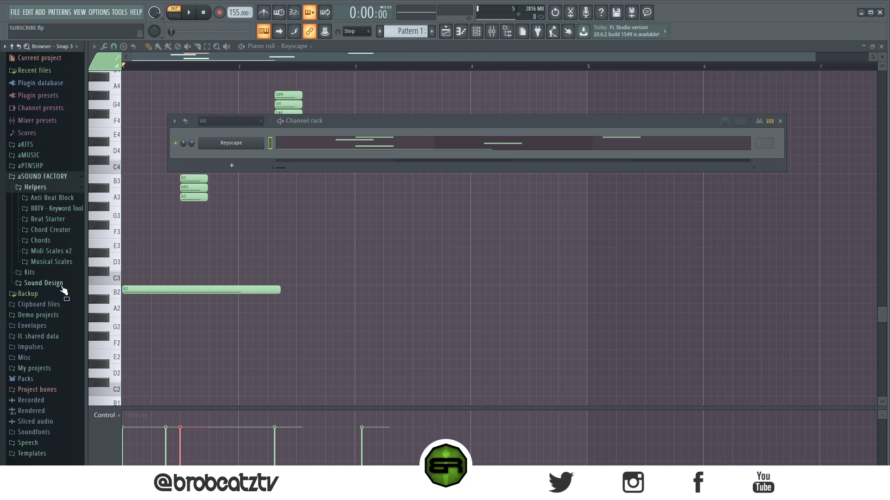
left_click(54, 261)
left_click_drag(55, 330, 227, 152)
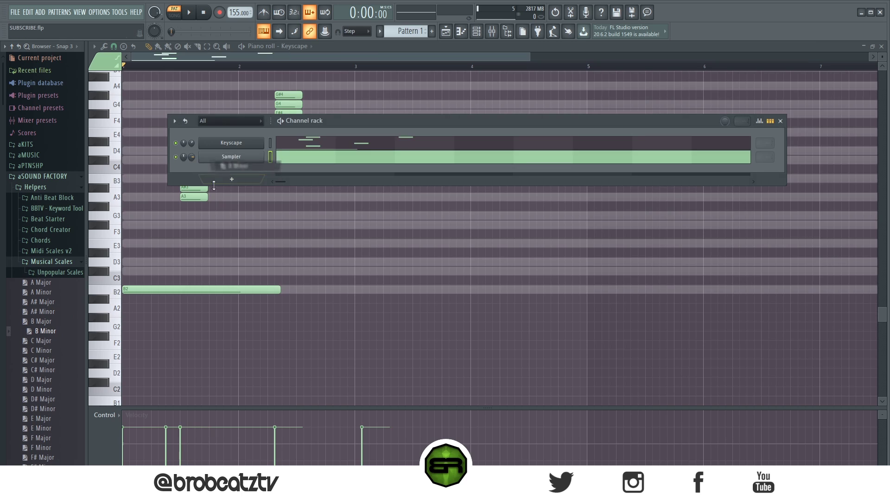
scroll(225, 258, "up", 2)
key("F6")
Move the F#5–G#5 cluster down a semitone to F5–G5, starting at step 12 of bar 1
left_click_drag(193, 234, 208, 265)
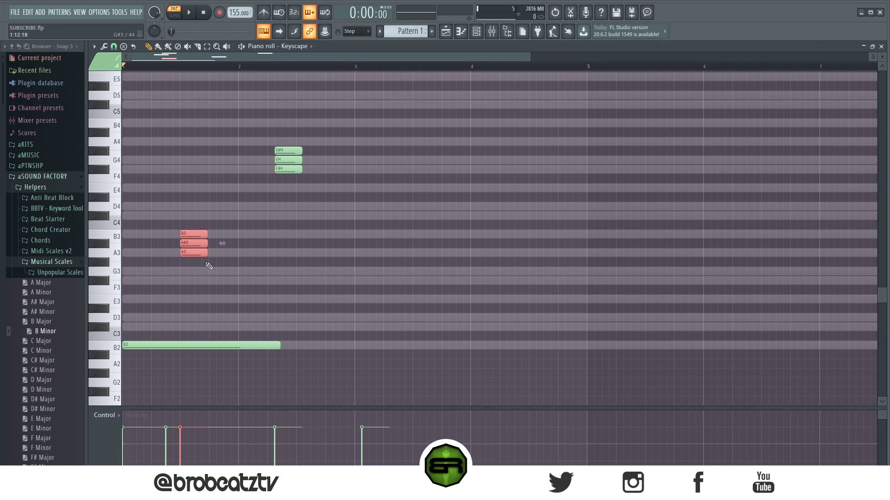
scroll(268, 219, "up", 2)
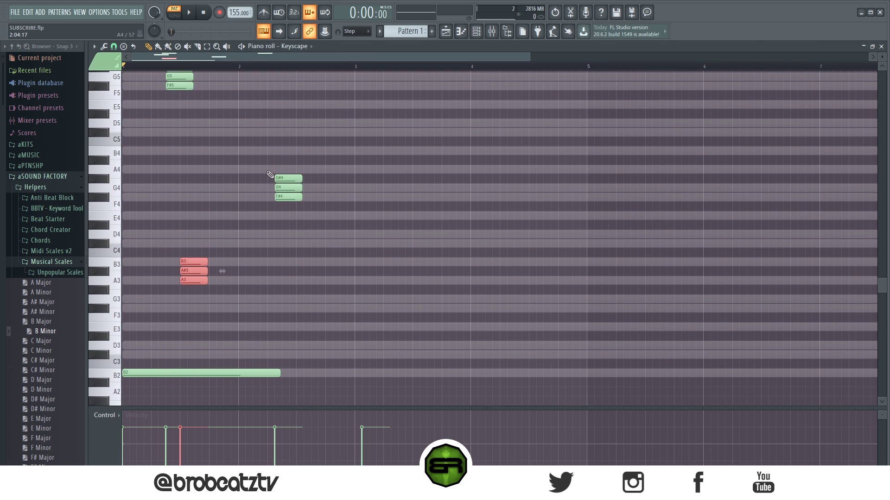
left_click_drag(264, 174, 306, 204)
scroll(185, 209, "up", 5)
left_click_drag(156, 174, 216, 206)
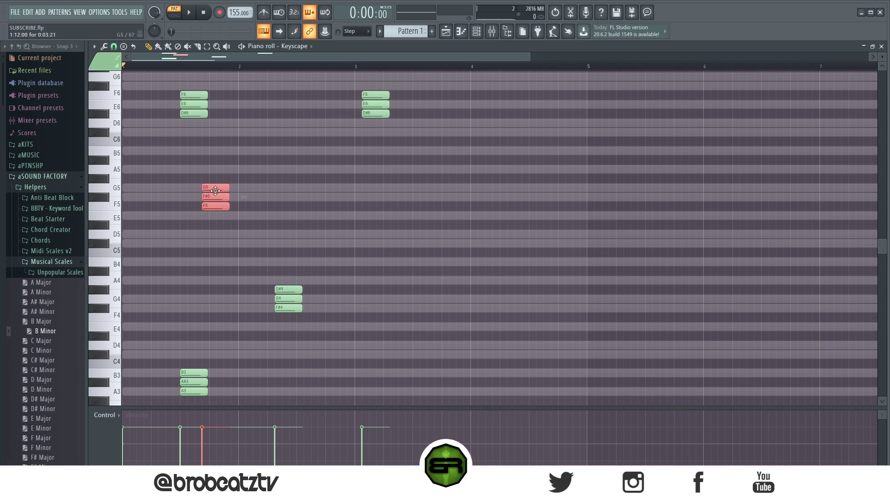
scroll(218, 190, "down", 5)
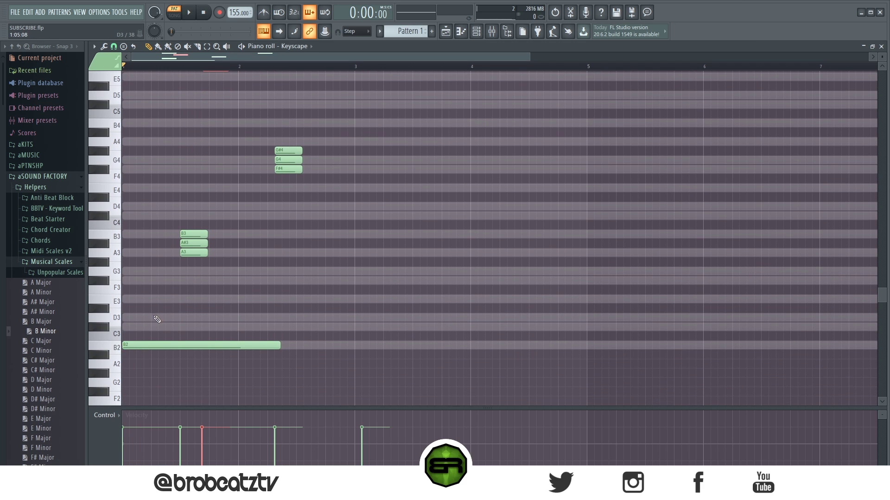
Compare the D#6–F6 clusters in bars 1 and 3 against the B Minor scale guide
scroll(209, 306, "up", 5)
left_click_drag(174, 158, 258, 229)
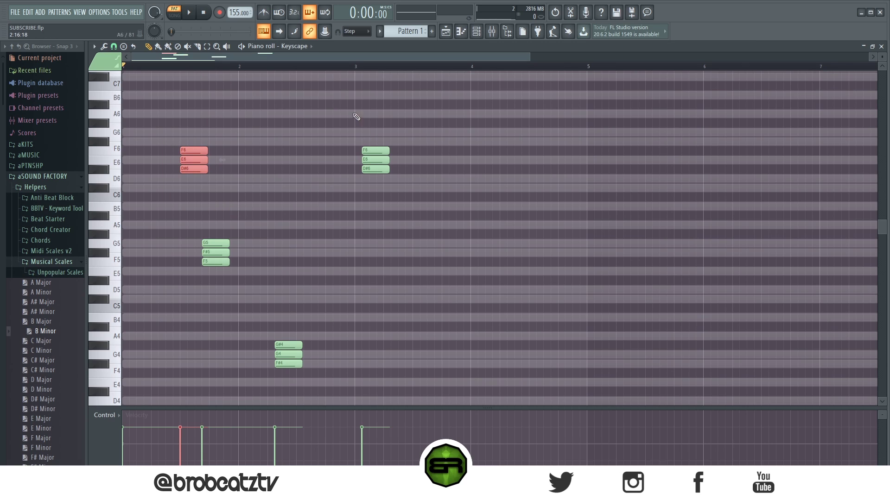
left_click_drag(356, 116, 413, 185)
left_click(373, 140)
left_click_drag(372, 137, 419, 188)
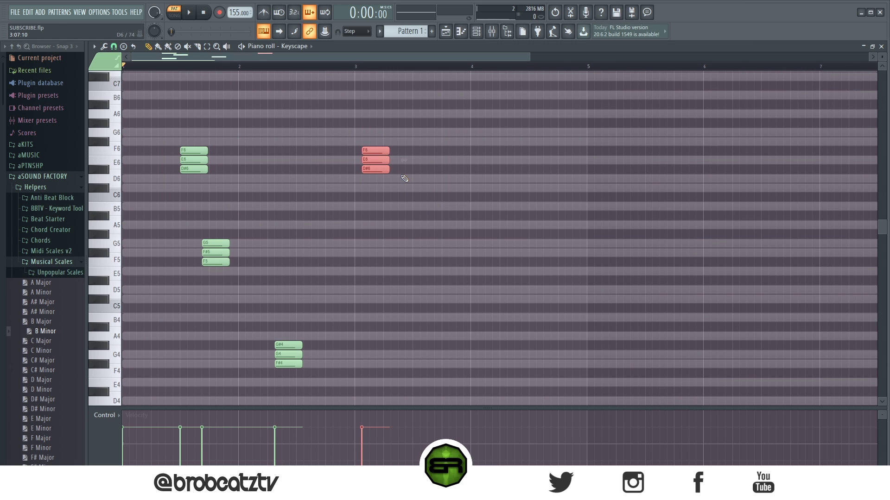
left_click_drag(440, 139, 320, 180)
left_click_drag(243, 105, 197, 169)
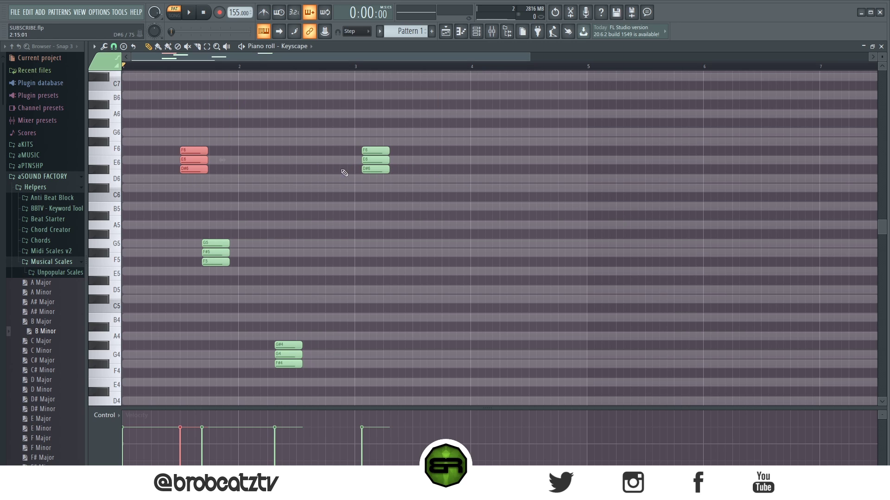
left_click_drag(354, 127, 371, 171)
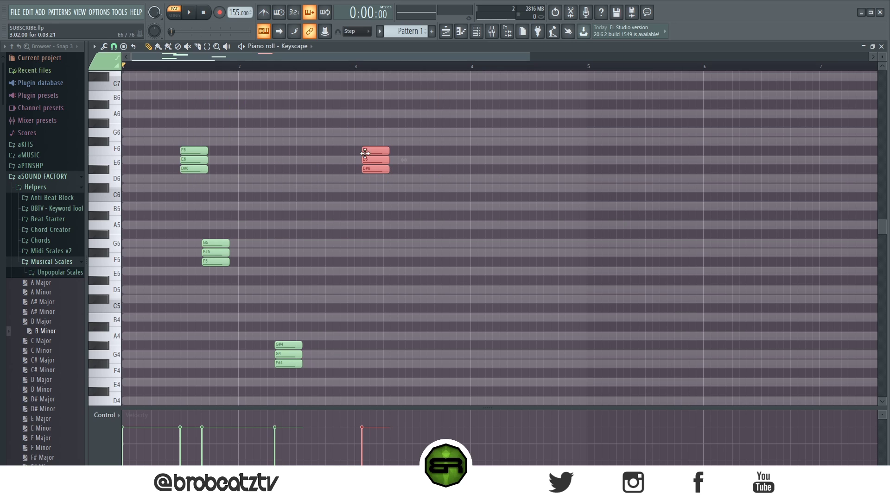
left_click(411, 134)
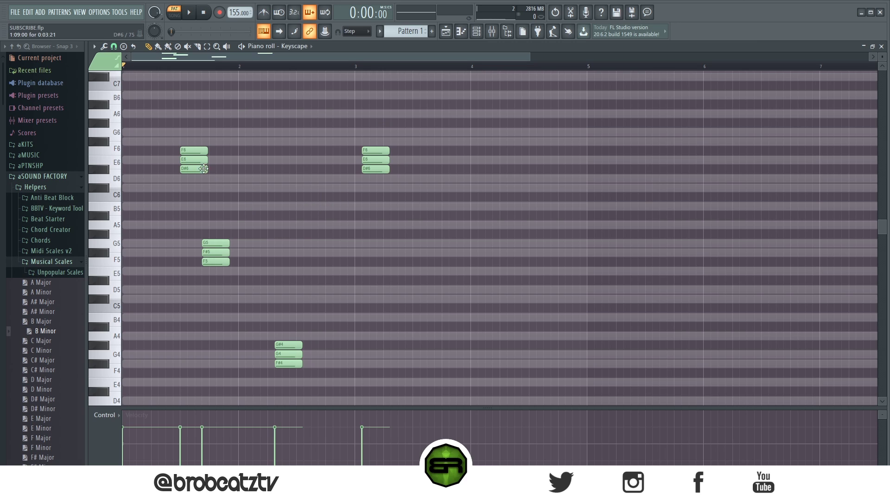
Nudge the D#6–F6 cluster in bar 1 one step earlier
left_click_drag(163, 128, 223, 203)
key("shift+Down")
key("shift+Down")
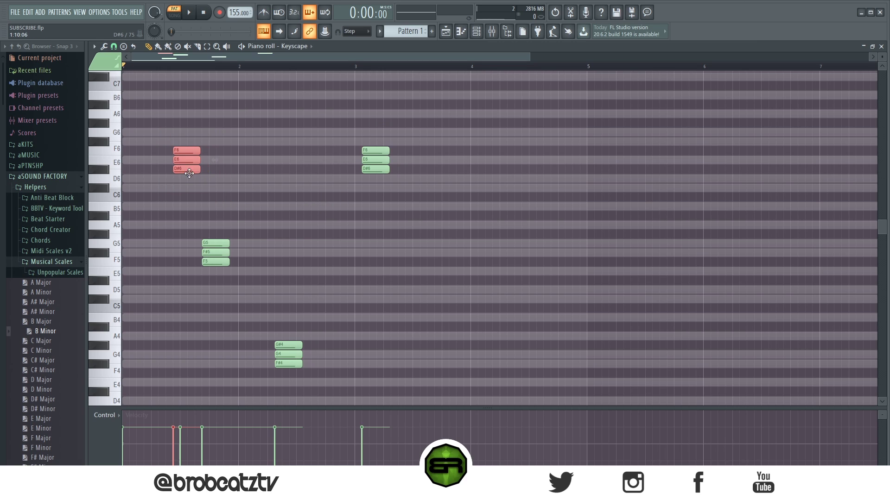
Delete the upper note clusters in bars 1, 2 and 3, leaving the A3–B3 cluster and the long B2 note
left_click(193, 220)
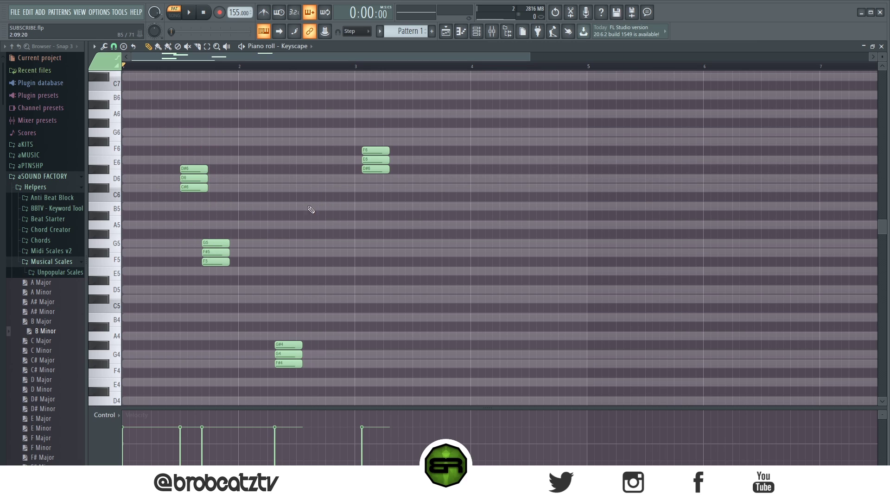
right_click(375, 159)
right_click(216, 257)
right_click(216, 243)
right_click(193, 183)
right_click(194, 169)
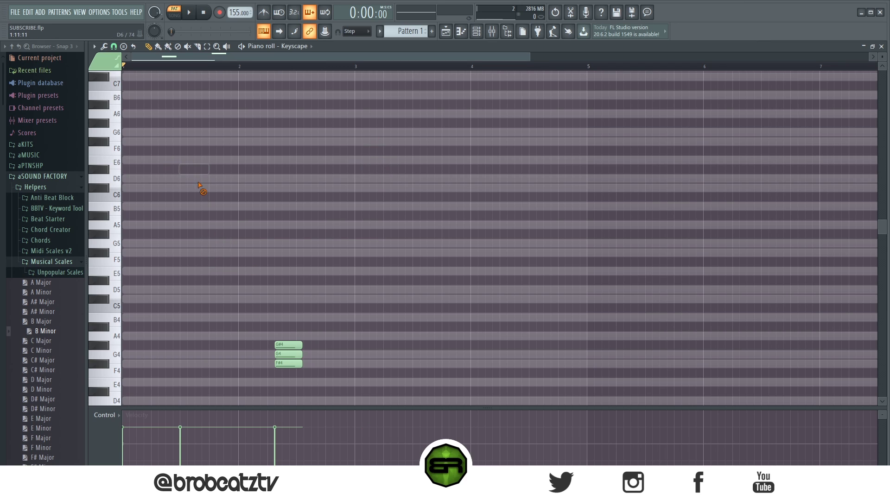
scroll(245, 232, "down", 4)
right_click(288, 234)
right_click(288, 244)
right_click(288, 252)
scroll(278, 270, "down", 3)
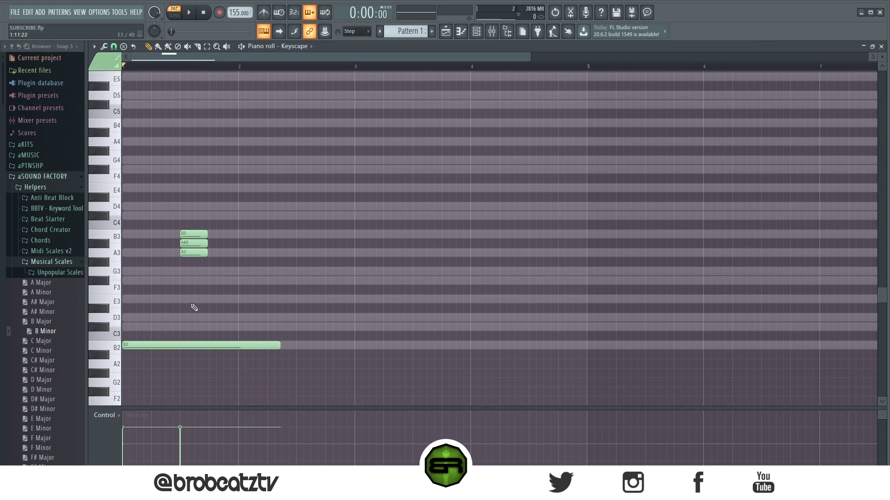
Collapse the aSOUND FACTORY folder and delete the A3–B3 cluster in bar 1
left_click(51, 176)
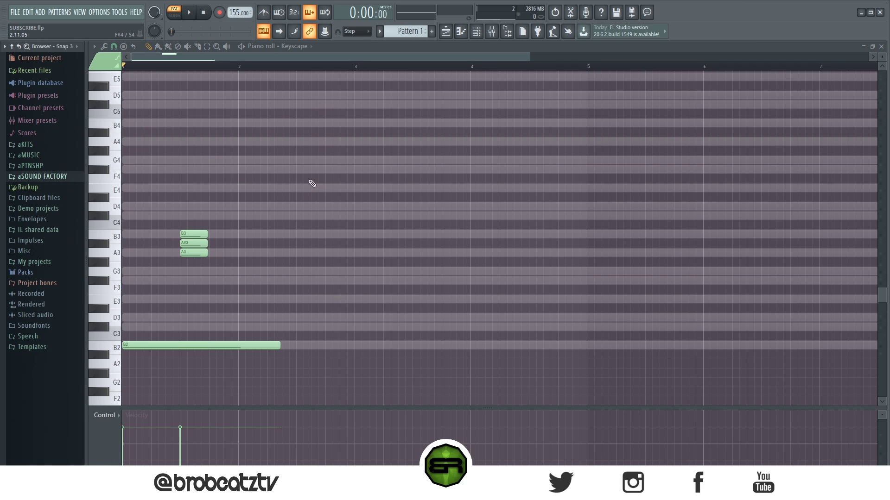
right_click(195, 234)
right_click(196, 243)
right_click(198, 252)
Clear all B Minor scale notes from the Sampler channel, and delete the long B2 note in Keyscape
right_click(228, 325)
right_click(228, 325)
key("ctrl+a")
key("Delete")
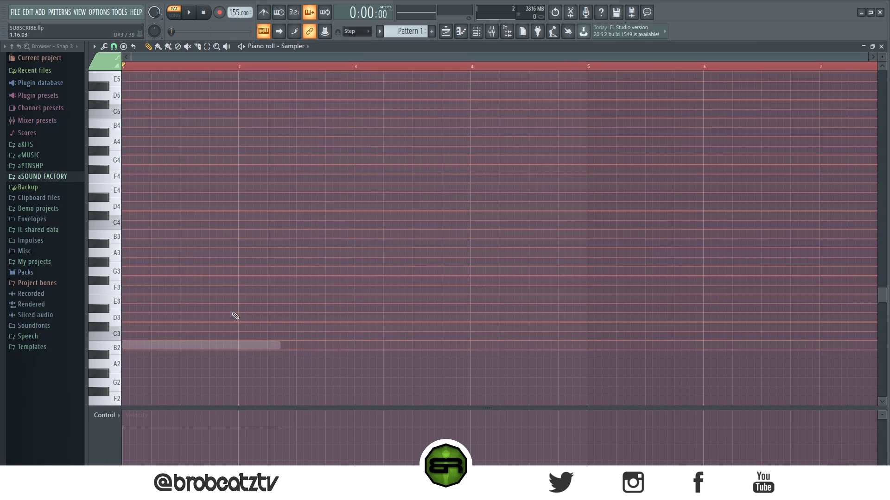
double_click(188, 345)
right_click(187, 344)
scroll(191, 342, "down", 4)
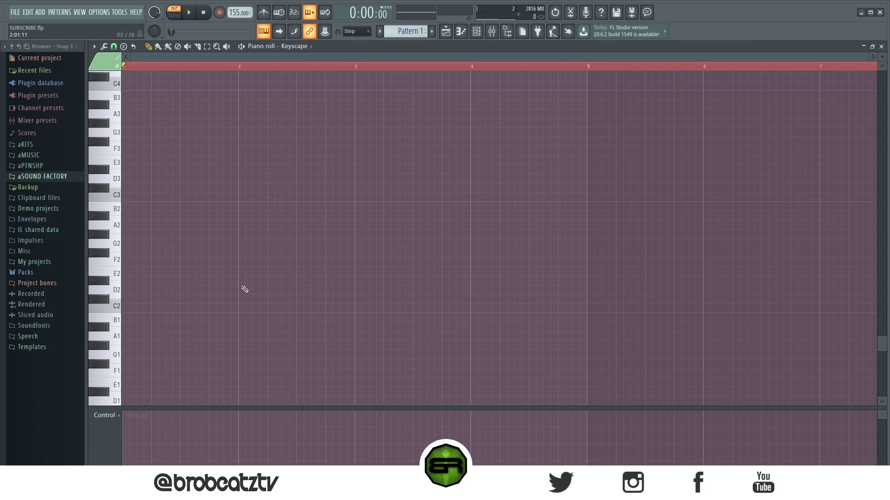
Draw an F#3 note at the start of bar 1 and lengthen it to one and a half bars
scroll(229, 296, "up", 4)
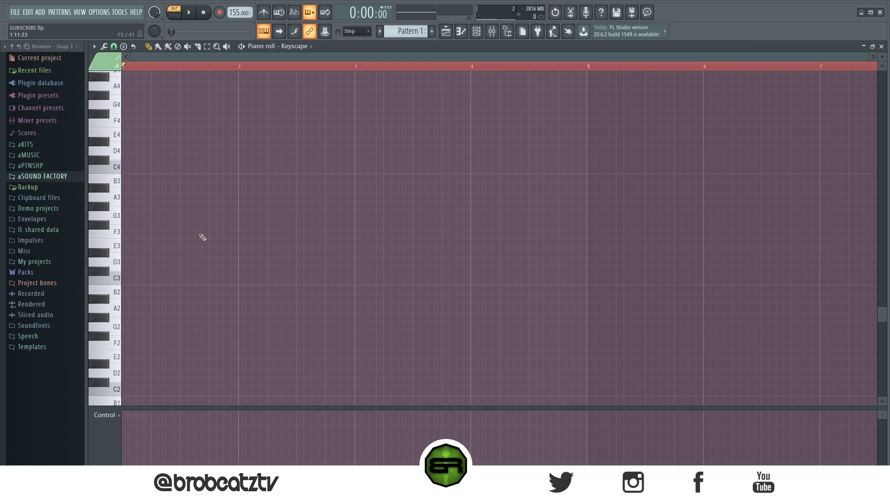
left_click(136, 225)
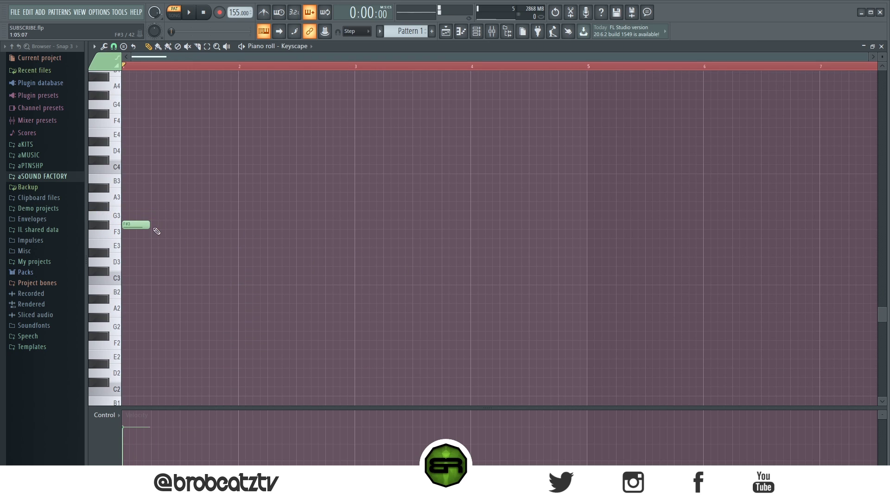
left_click_drag(149, 226, 294, 250)
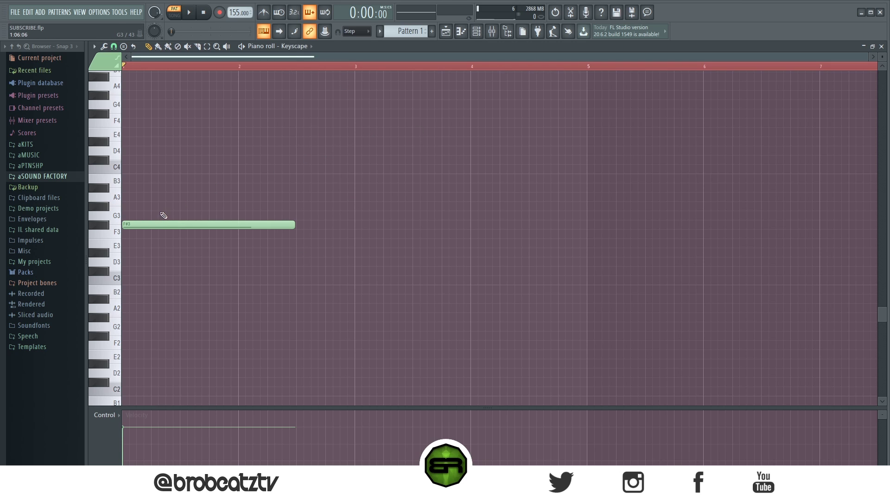
Try G3, G#3 and A3 against F#3, keeping a single half-bar A3 note from the middle of bar 2 to bar 3
left_click(153, 215)
left_click(153, 206)
left_click(153, 196)
key("space")
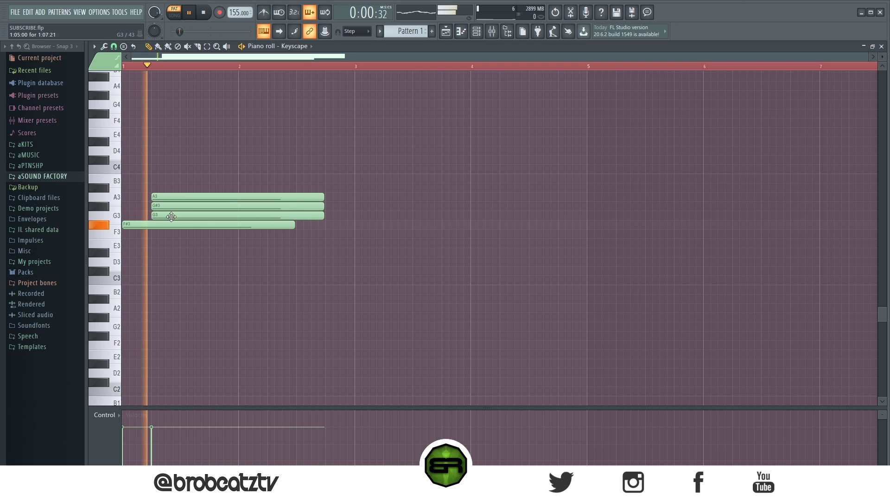
right_click(166, 198)
right_click(163, 206)
left_click_drag(166, 215, 344, 198)
key("space")
key("space")
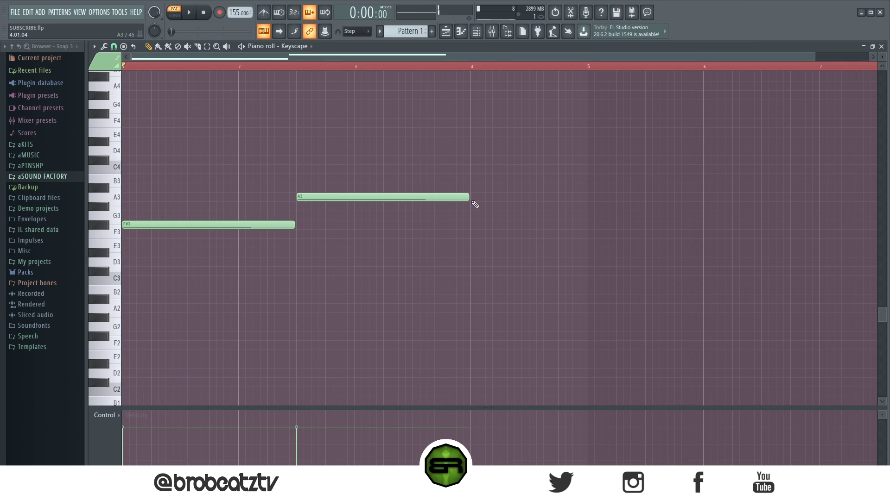
left_click_drag(469, 200, 359, 209)
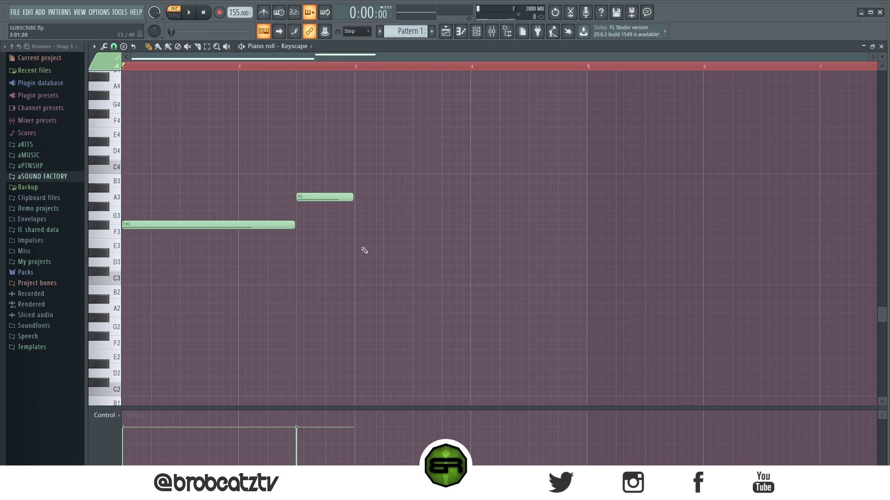
Try E3, D#3 and D3 notes at the start of bar 3 with playback, keeping only the E3
left_click(358, 243)
left_click(358, 253)
left_click(358, 261)
left_click(283, 66)
key("space")
right_click(368, 262)
right_click(367, 252)
key("space")
Move the E3 note at bar 3 down to D3, play it back, and lengthen it to two bars
left_click_drag(368, 241, 376, 263)
key("space")
key("space")
key("space")
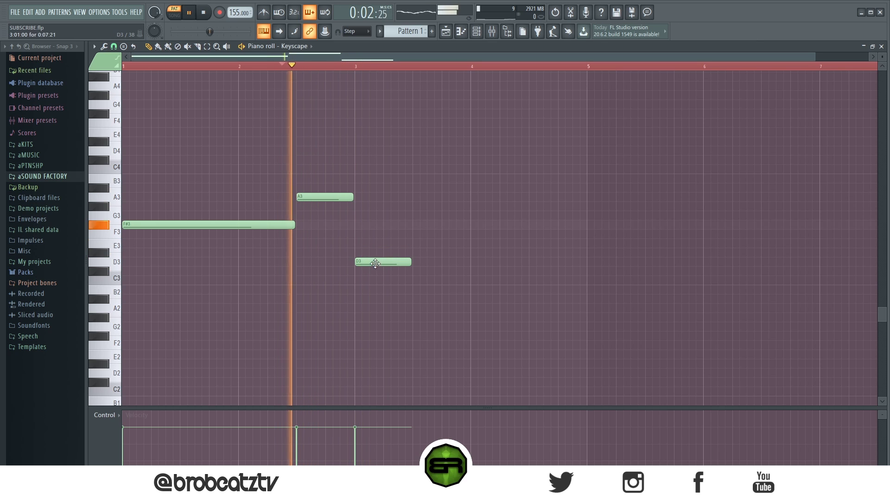
key("space")
left_click_drag(410, 262, 585, 270)
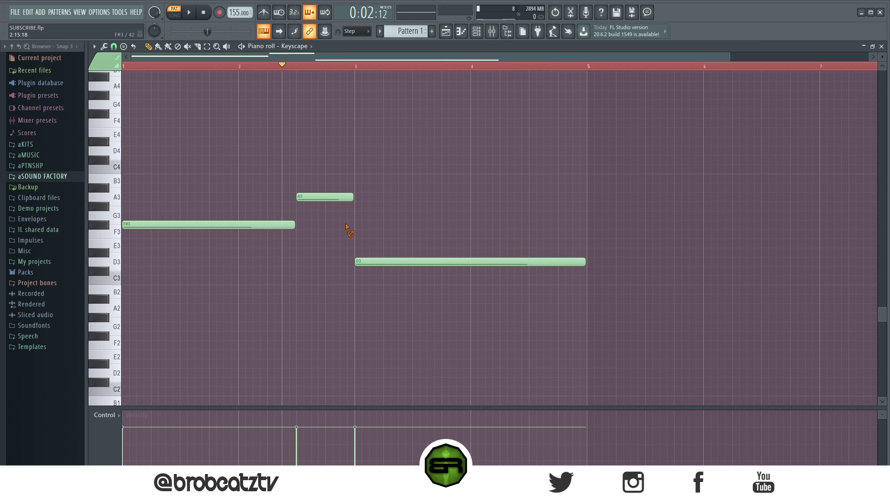
Duplicate the F#3, A3 and D3 progression so that the copy starts at bar 5
key("ctrl+a")
key("ctrl+b")
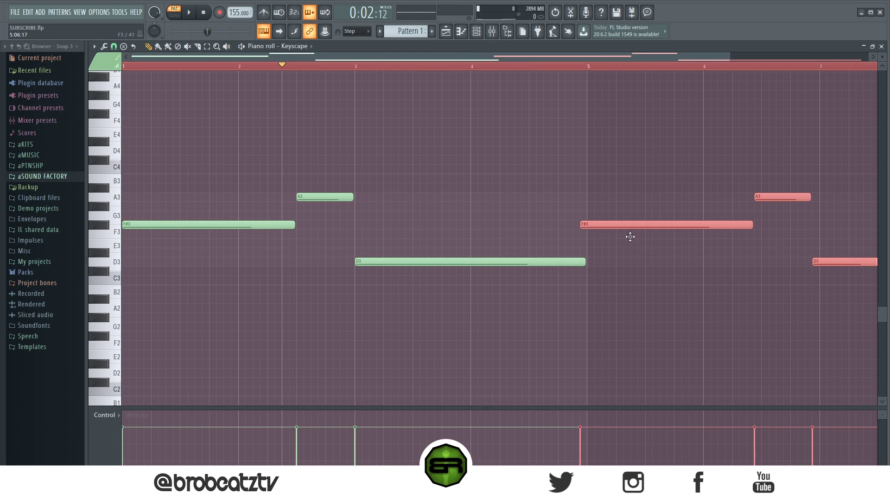
key("ctrl+d")
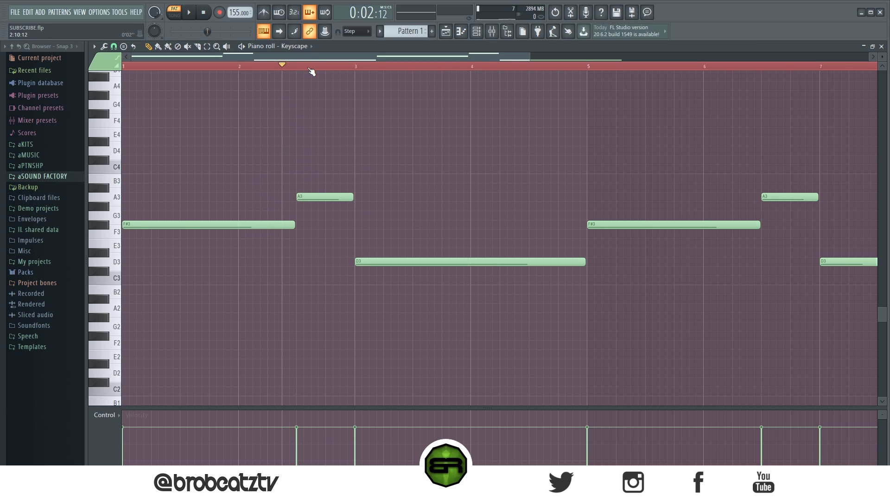
Add a half-bar E3 note at the end of bar 8 and shorten the preceding D3 note to meet it
scroll(311, 70, "down", 3)
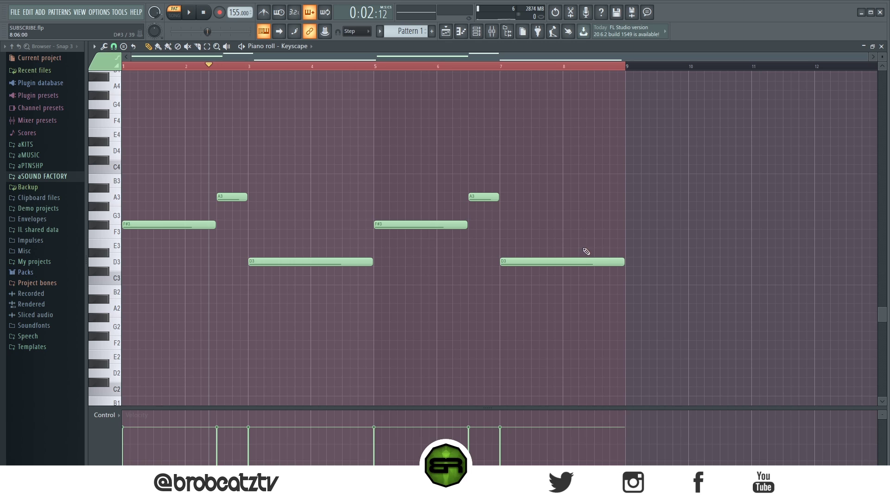
left_click(598, 246)
left_click_drag(722, 244, 612, 246)
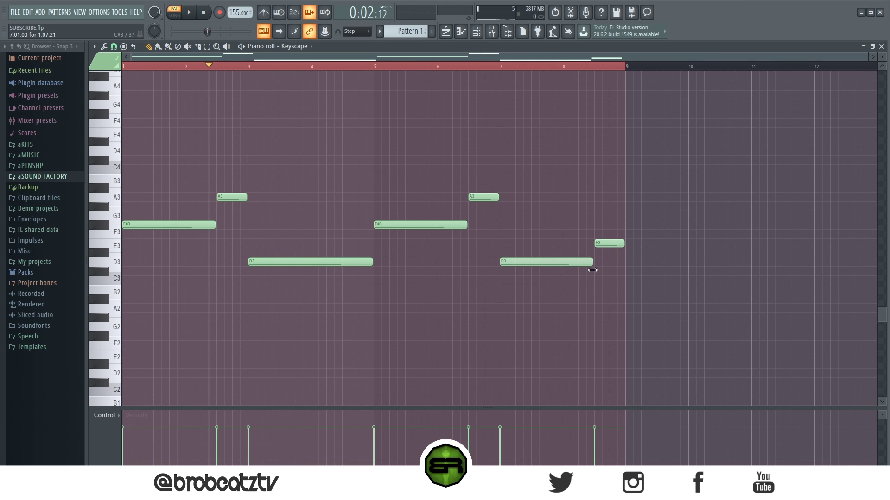
Try G4, F#4 and F4 above the first F#3 note with playback, keeping a single F#4 of the same length
scroll(198, 214, "up", 2)
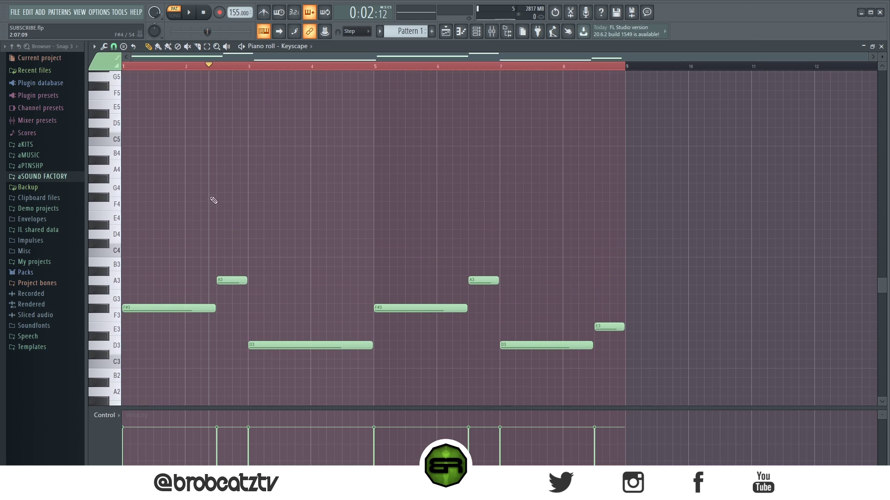
left_click(148, 187)
left_click(150, 197)
left_click(152, 206)
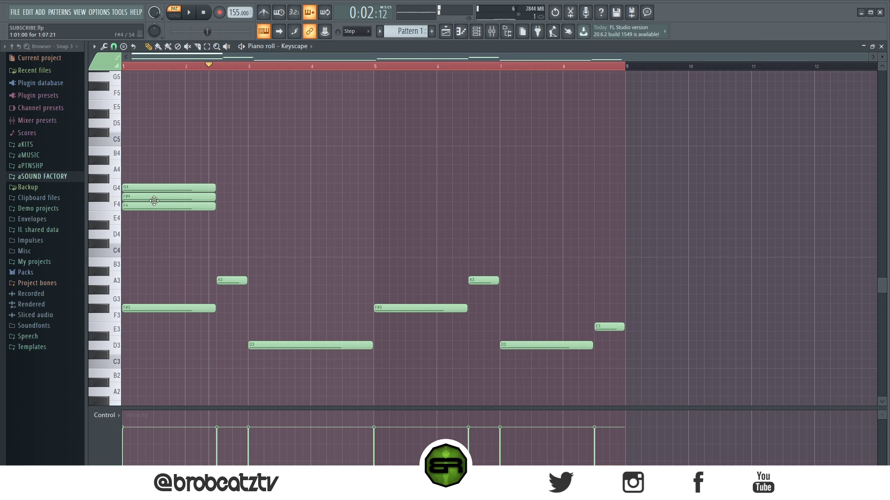
right_click(139, 197)
right_click(153, 207)
key("space")
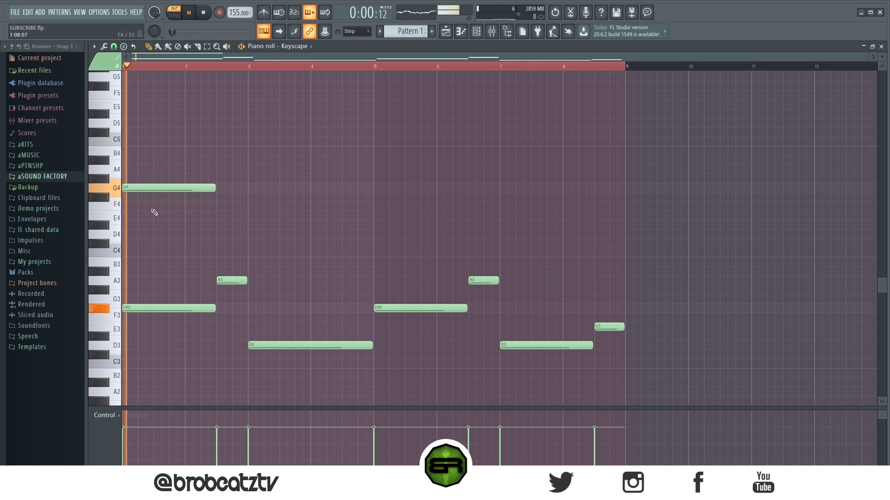
left_click_drag(149, 188, 143, 200)
key("space")
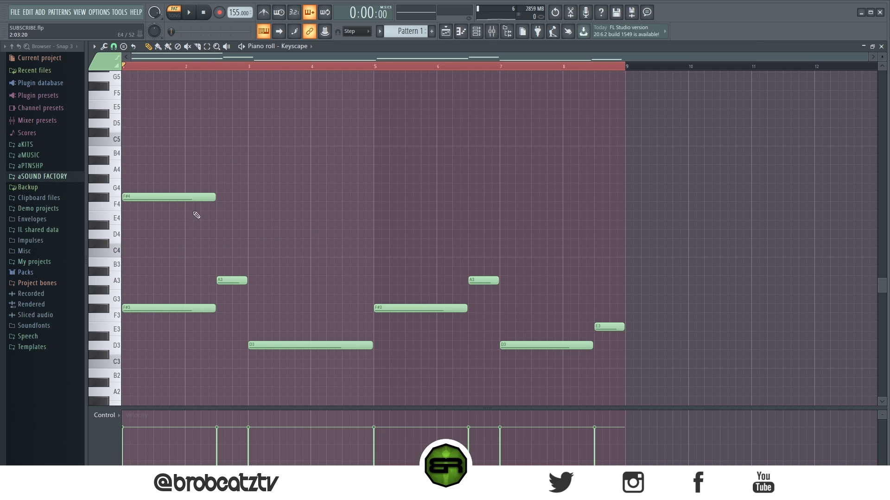
left_click(105, 250)
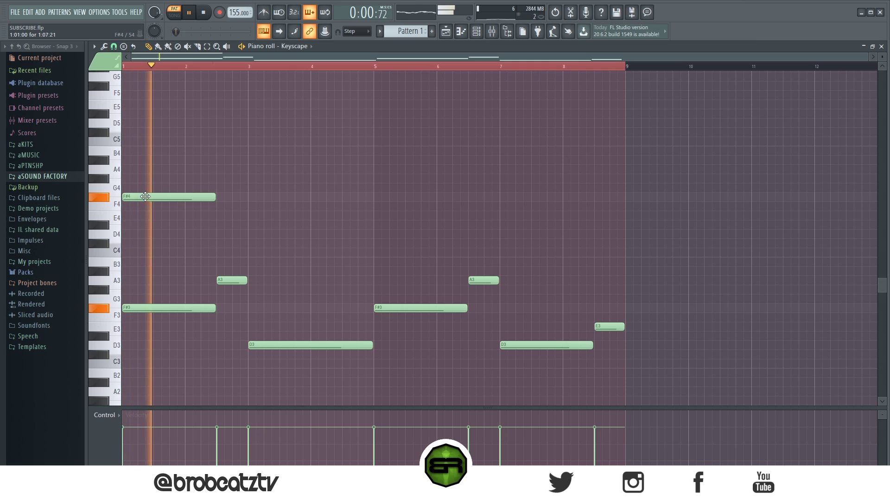
Try A#4, A4 and G#4 above the first F#4 note, keeping a single A4
left_click(131, 162)
left_click(133, 170)
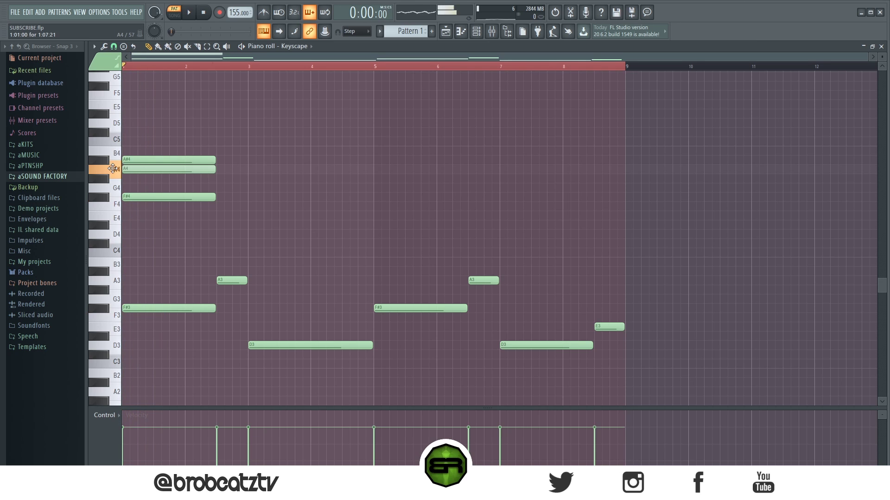
left_click(134, 179)
right_click(137, 170)
right_click(138, 161)
left_click_drag(136, 178, 136, 169)
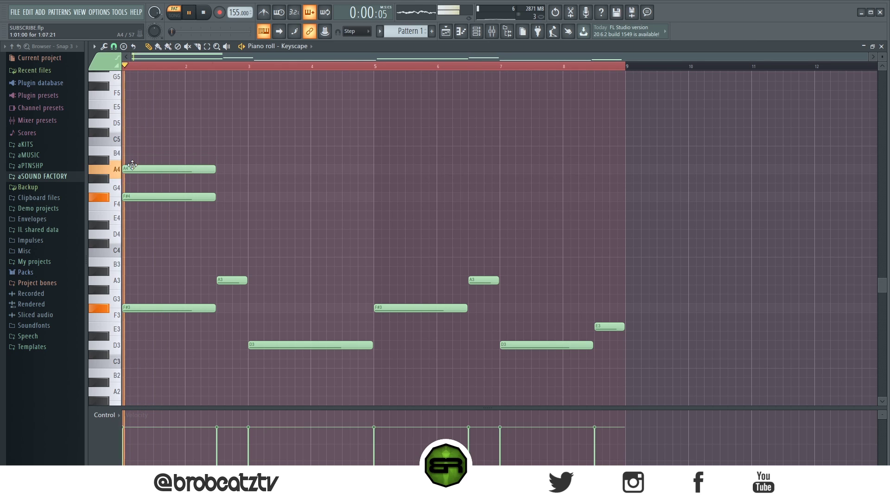
Try C5, C#5 and D5 above the A4 note in the first chord with playback, keeping only C#5
left_click(133, 141)
left_click(135, 132)
left_click_drag(139, 141, 131, 141)
left_click(134, 123)
right_click(135, 123)
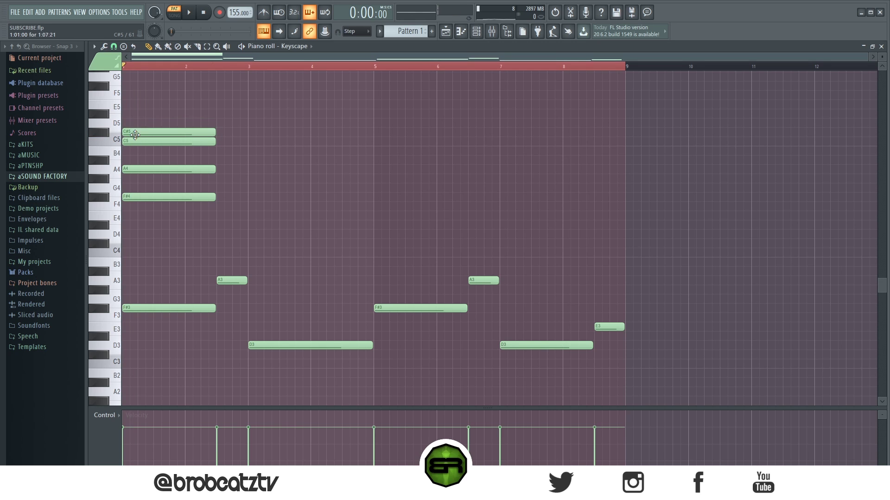
key("space")
right_click(139, 141)
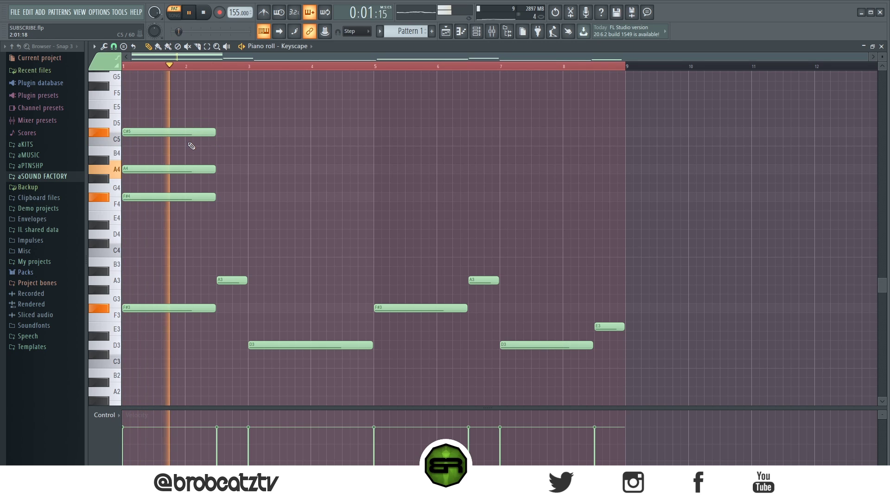
key("space")
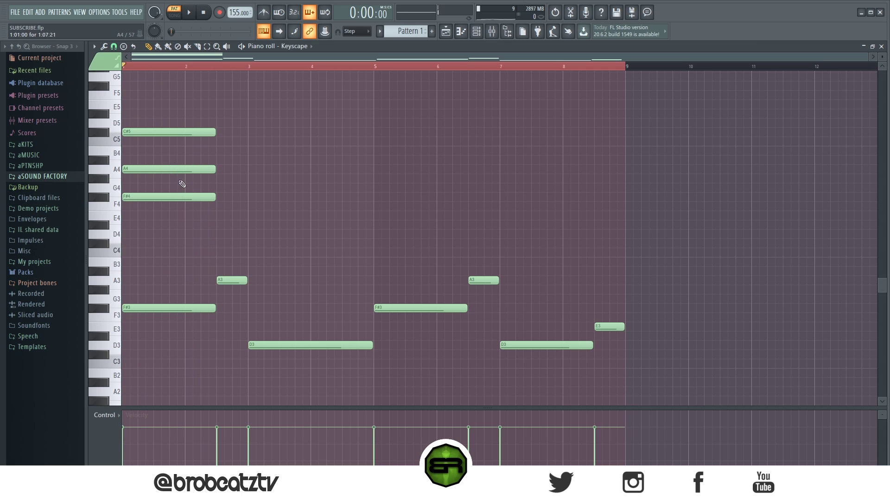
Duplicate the first chord's A4 and C#5 notes directly after it and shorten the copies to end at bar 3
scroll(320, 68, "up", 2)
mouse_move(240, 100)
left_mouse_down()
mouse_move(198, 194)
mouse_move(149, 194)
left_mouse_up()
left_click_drag(182, 109, 138, 170)
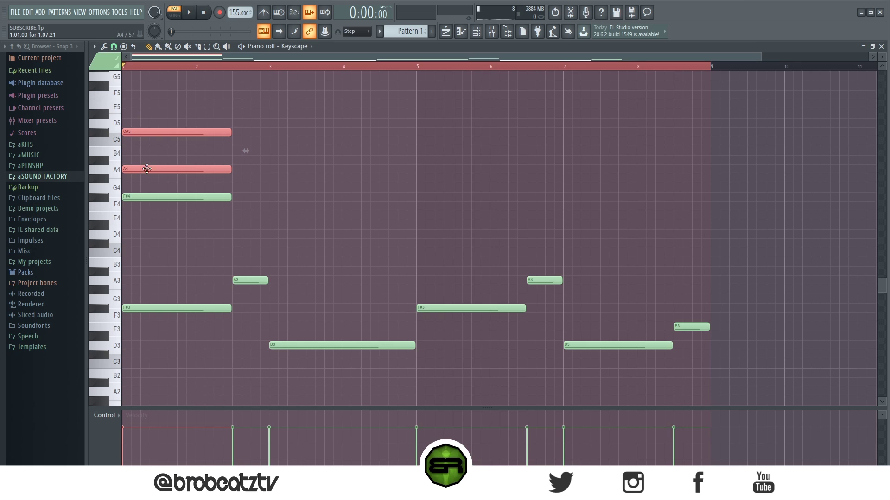
left_click(223, 165)
left_click_drag(171, 111, 125, 192)
key("ctrl+b")
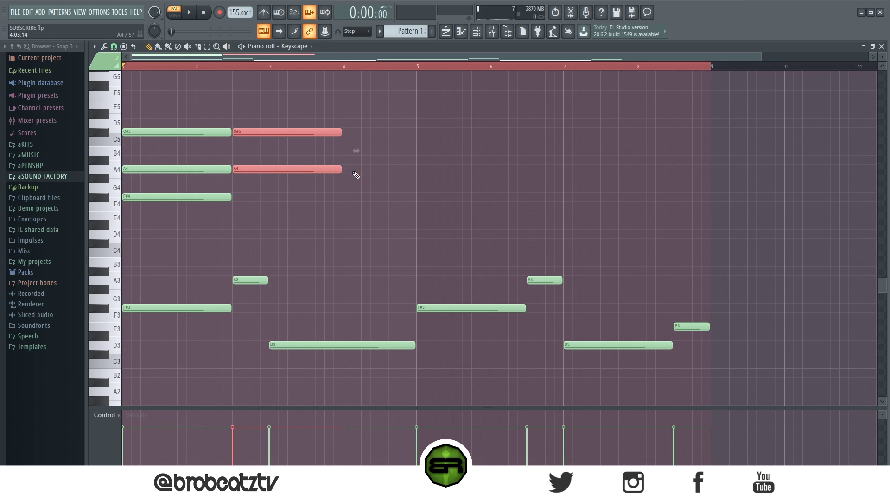
left_click_drag(340, 173, 269, 173)
Try D5, D#5 and E5 on top of the second chord with playback, keeping only E5
scroll(271, 193, "up", 3)
left_click(237, 204)
left_click(239, 197)
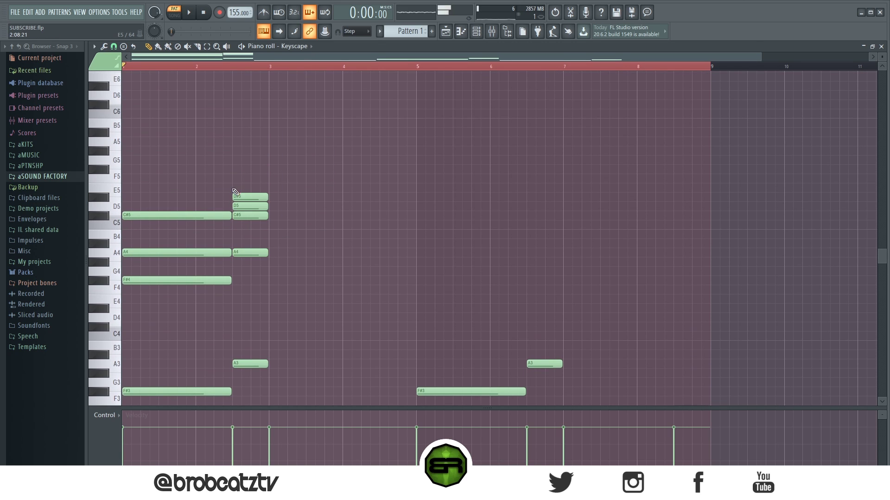
left_click(240, 188)
right_click(245, 207)
left_click(218, 67)
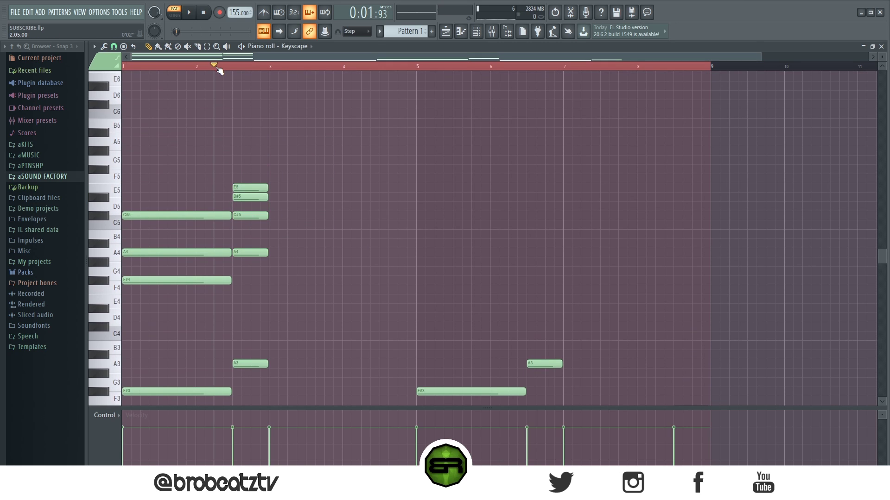
right_click(237, 197)
key("space")
key("space")
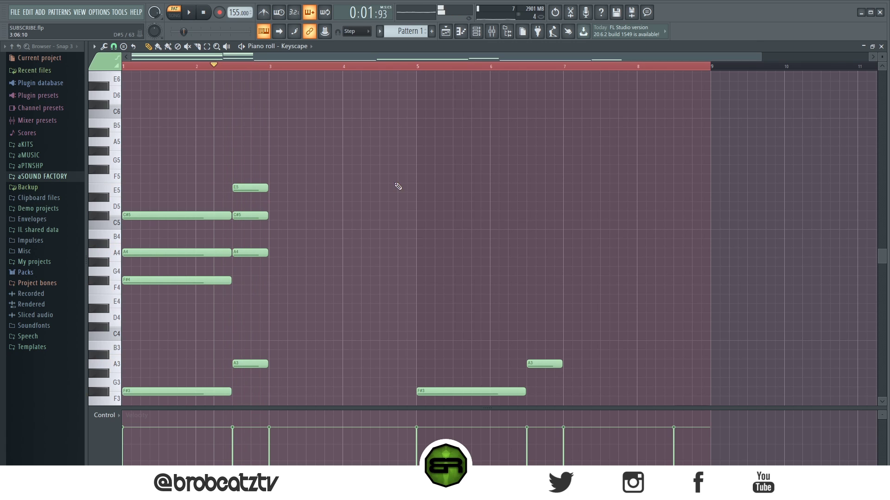
scroll(632, 171, "down", 3)
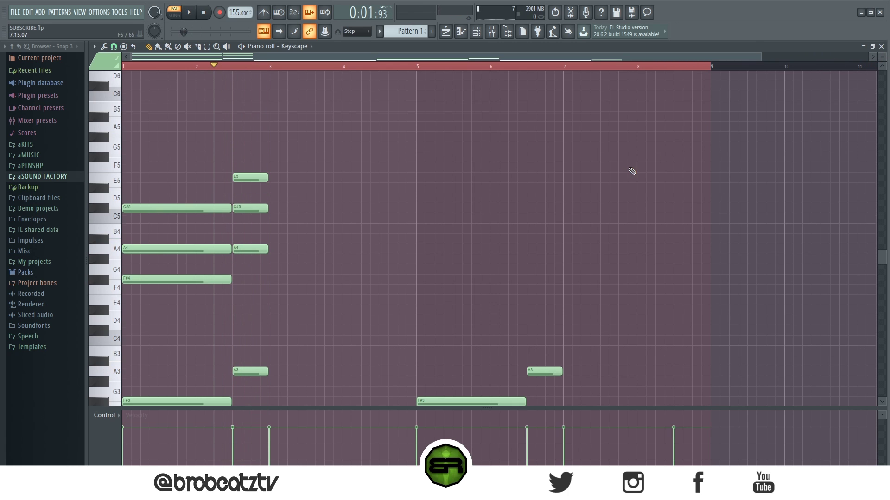
mouse_move(761, 57)
left_mouse_down()
mouse_move(556, 84)
mouse_move(468, 80)
left_mouse_up()
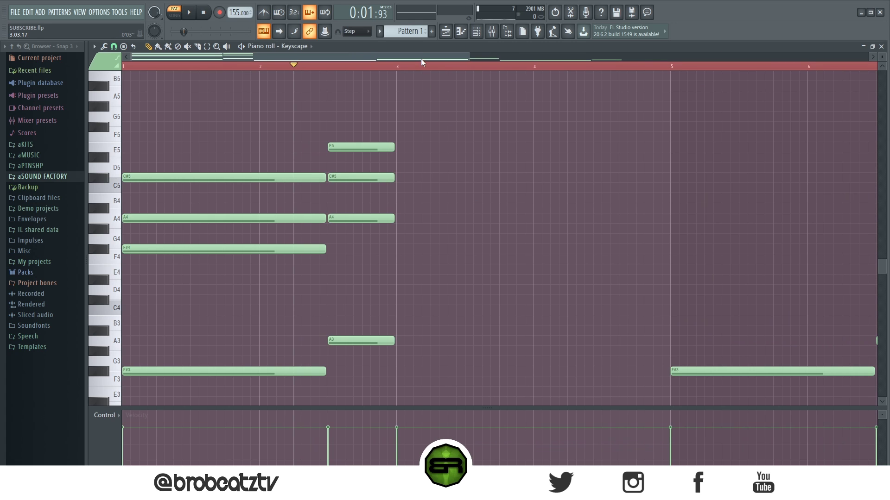
Add a C#5 note starting at bar 3 and lengthen it to end at bar 5
left_click_drag(421, 59, 457, 60)
scroll(337, 250, "down", 5)
scroll(354, 254, "up", 4)
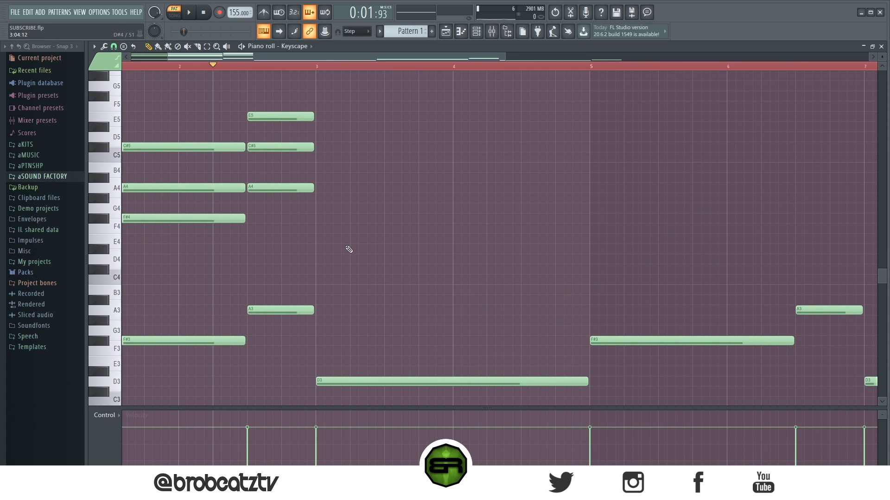
scroll(357, 230, "up", 1)
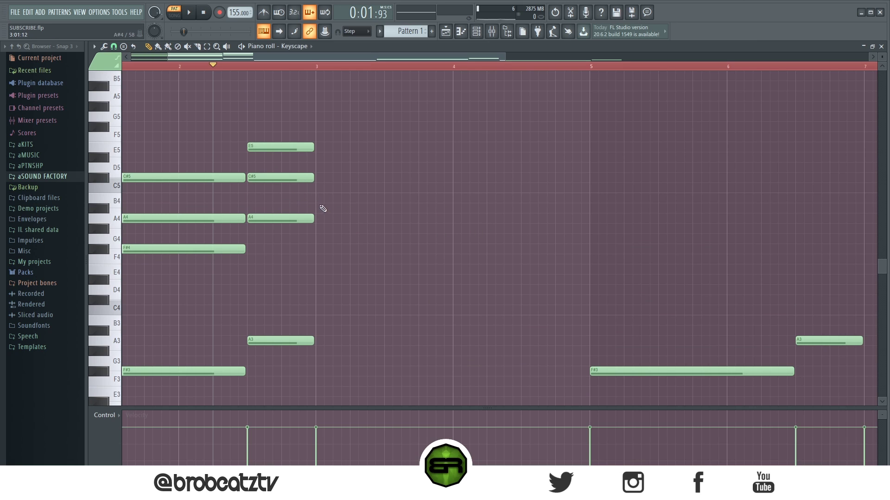
left_click(318, 178)
left_click_drag(383, 179, 593, 200)
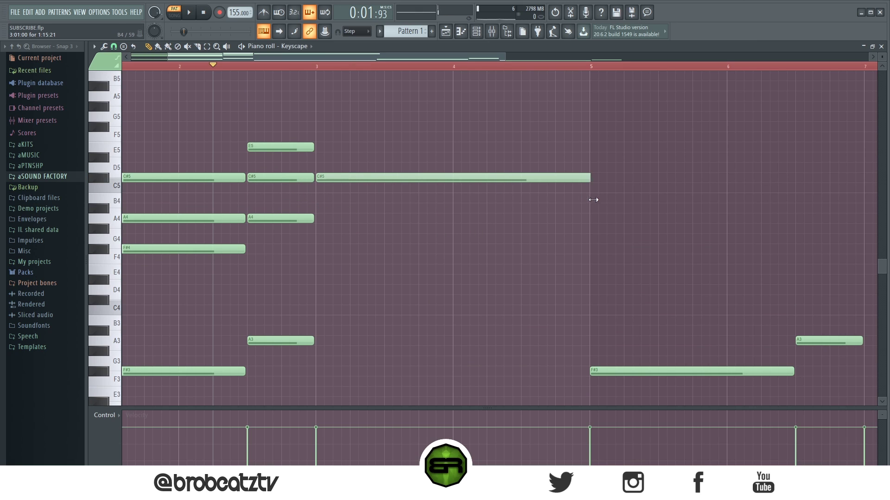
Try D#5, E5 and F5 above the bar 3 C#5 note, keep one and raise it to F#5 with playback
left_click_drag(333, 167, 333, 138)
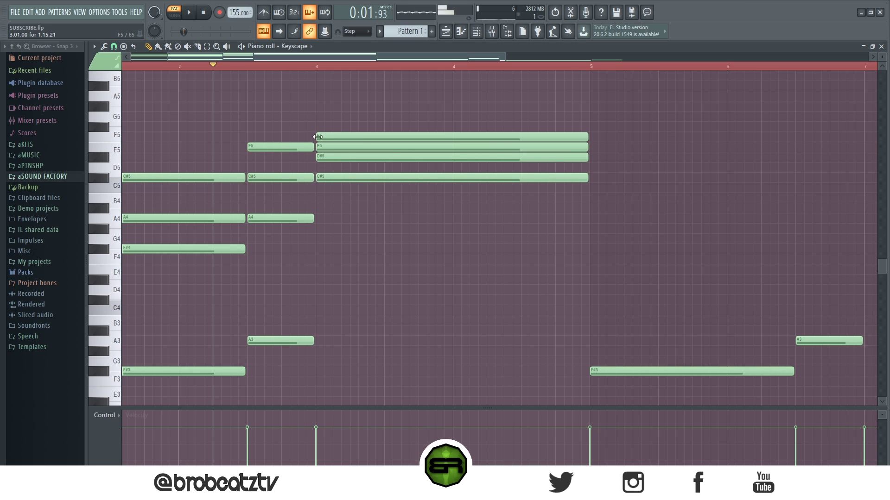
left_click(294, 65)
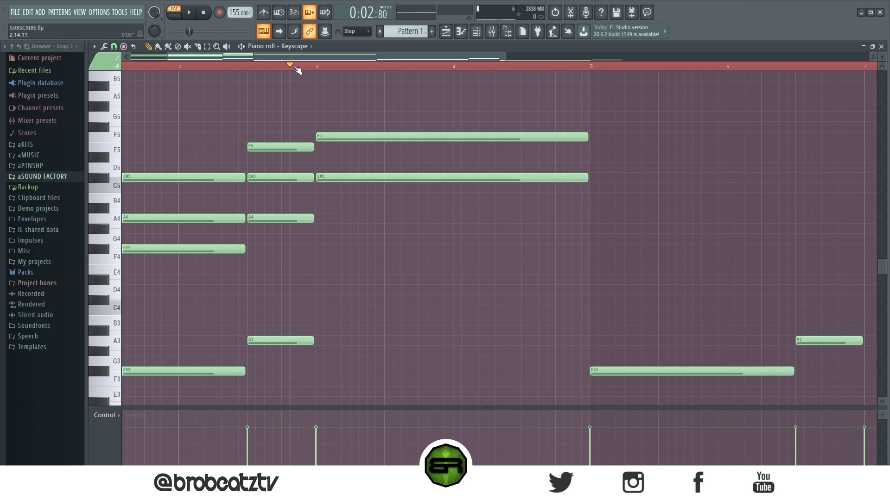
key("space")
left_click_drag(331, 137, 331, 126)
key("space")
key("space")
key("space")
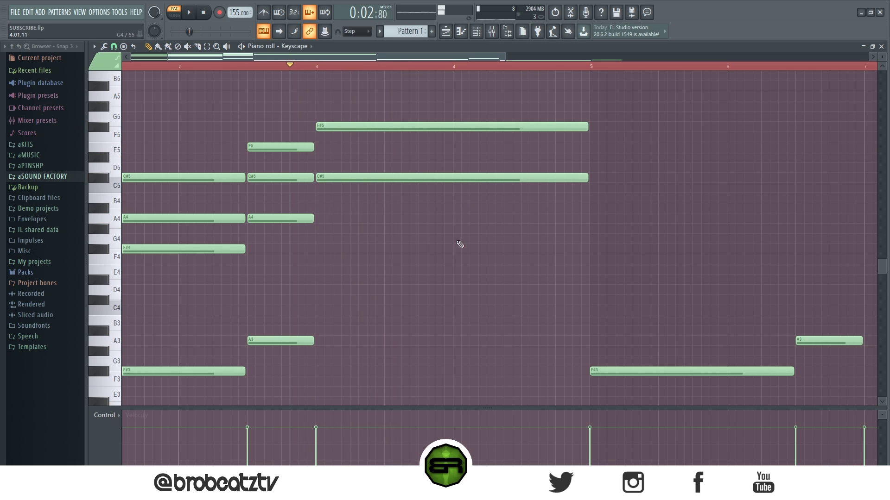
Add an F#4 note from bar 4 to bar 5 and copy the upper chord notes of bars 1–4 to start at bar 5
left_click(459, 249)
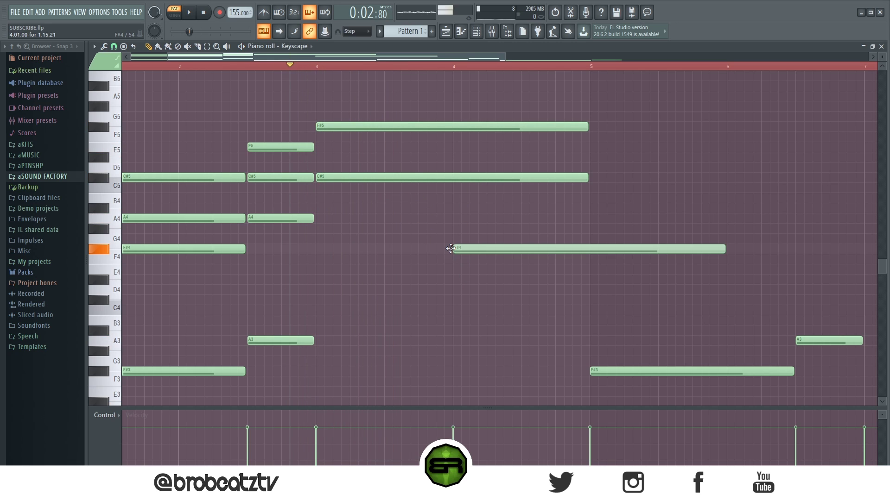
left_click_drag(722, 249, 594, 257)
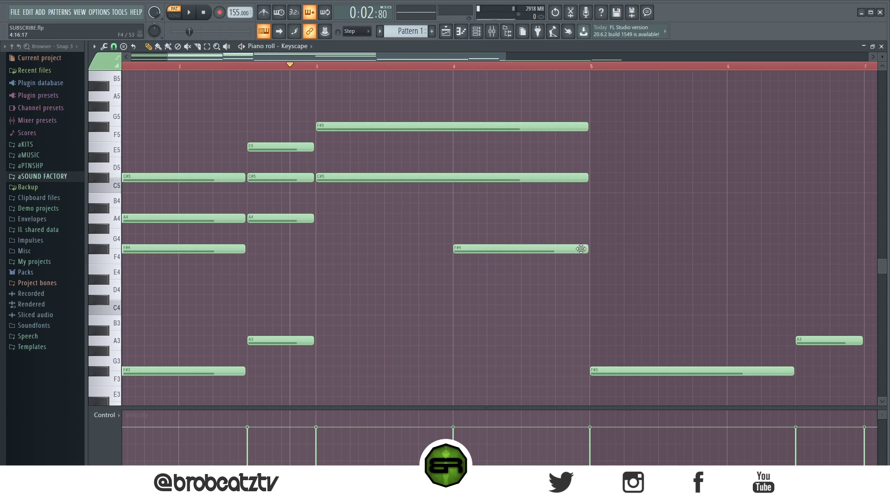
scroll(330, 68, "down", 3)
scroll(322, 167, "down", 5)
scroll(287, 183, "up", 4)
left_click_drag(185, 74, 424, 397)
left_click_drag(485, 262, 160, 78)
mouse_move(141, 158)
left_mouse_down()
mouse_move(450, 163)
mouse_move(438, 117)
mouse_move(450, 129)
left_mouse_up()
Add an E5 note at bar 5 during playback and lengthen it to meet the following E5 note
left_click(445, 147)
left_click(436, 66)
key("space")
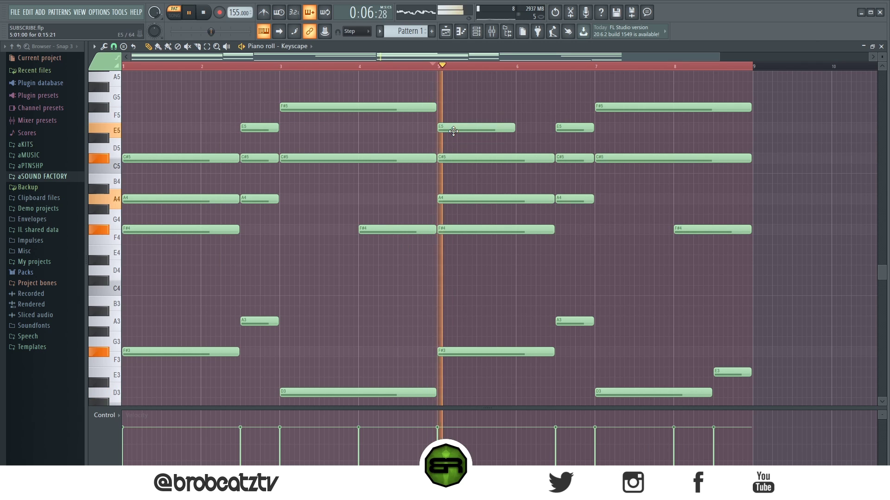
left_click_drag(515, 128, 553, 128)
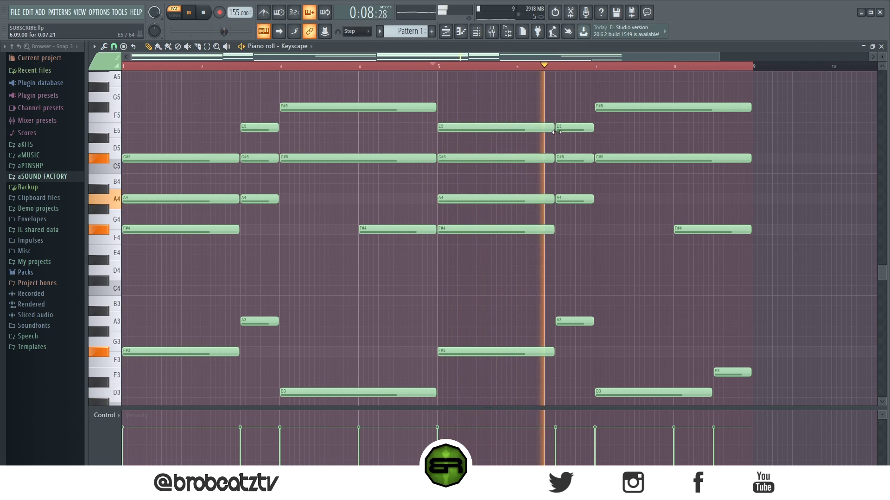
key("space")
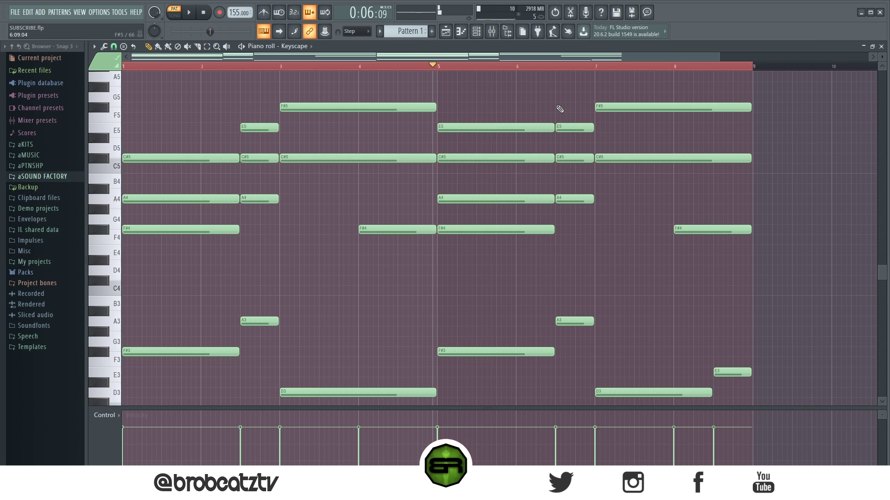
Try F#5, G5 and G#5 late in bar 6 with playback, keeping only G#5
left_click_drag(535, 69, 521, 61)
scroll(493, 129, "up", 2)
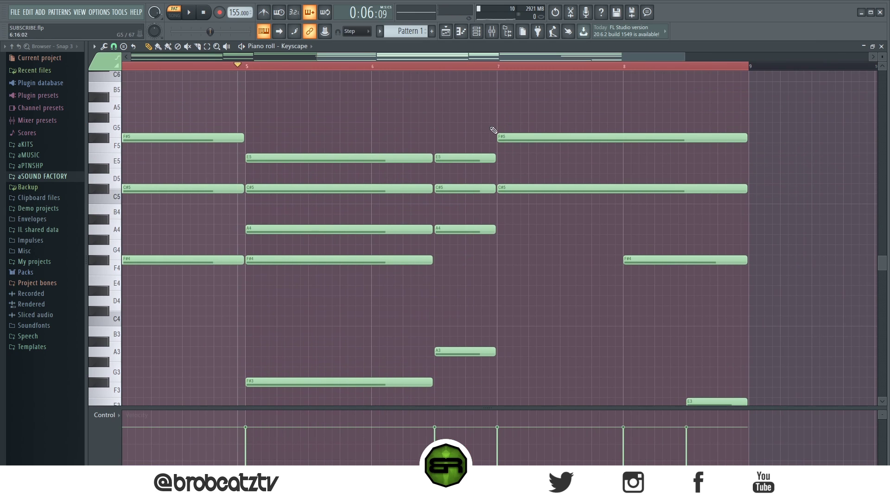
left_click(469, 137)
left_click(469, 128)
left_click(469, 118)
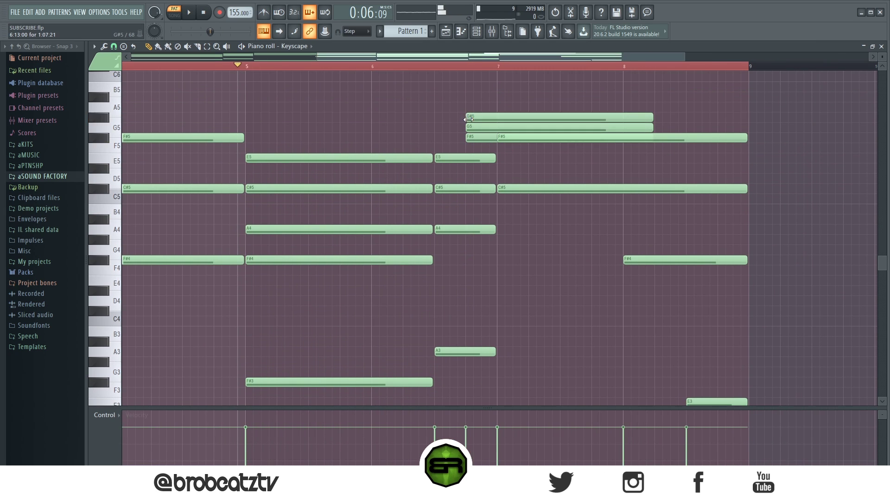
key("space")
right_click(478, 126)
right_click(480, 138)
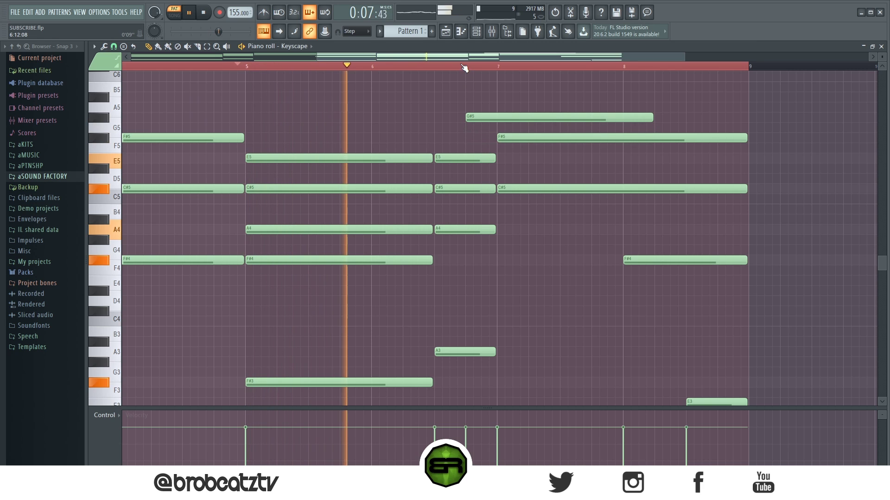
Rework the closing top line: E5 across bar 7, a shortened F#5 starting at bar 8, and the G#5 trimmed to end at bar 7
left_click_drag(485, 112, 511, 158)
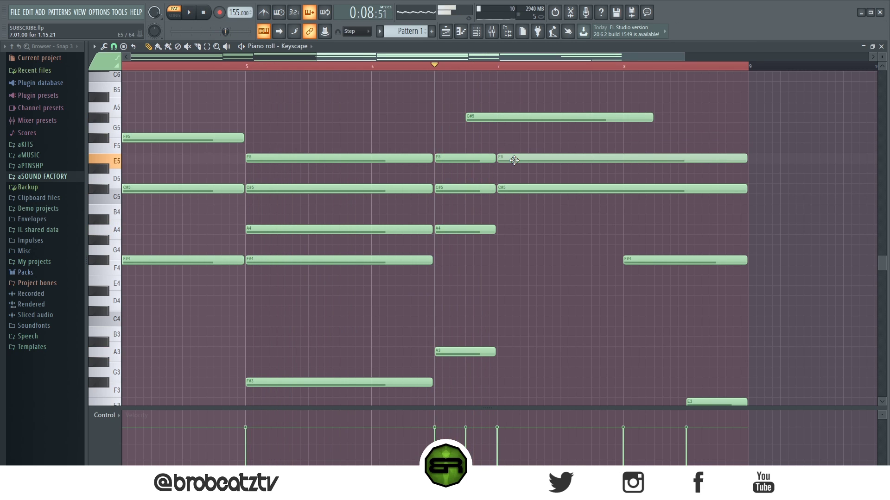
left_click(656, 137)
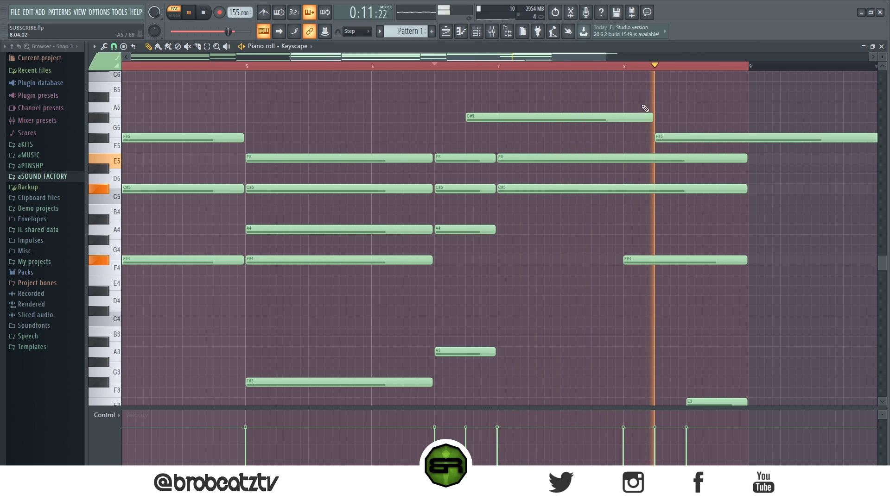
scroll(600, 73, "down", 2, "ctrl")
scroll(601, 73, "down", 1, "ctrl")
key("space")
left_click_drag(756, 138, 600, 166)
left_click_drag(618, 120, 539, 135)
Replace the F#4 note in bar 8 with an A4 note running from bar 7 to bar 9
right_click(644, 261)
left_click(541, 230)
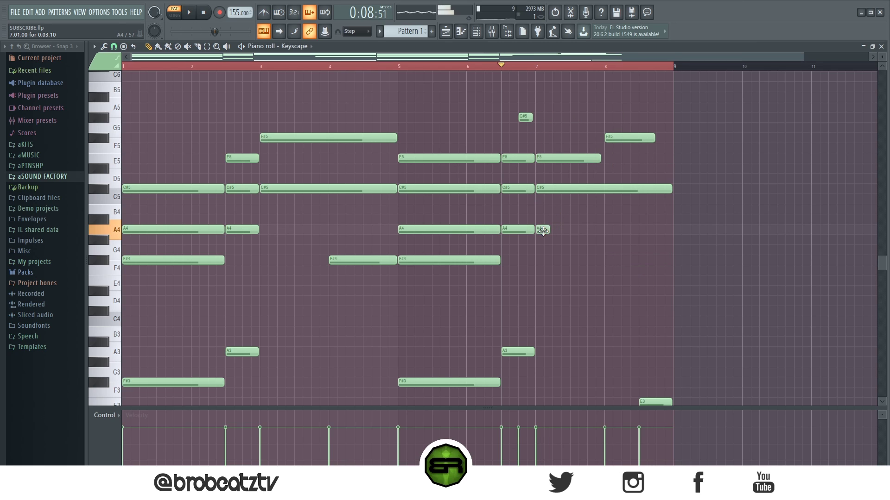
left_click_drag(550, 230, 672, 246)
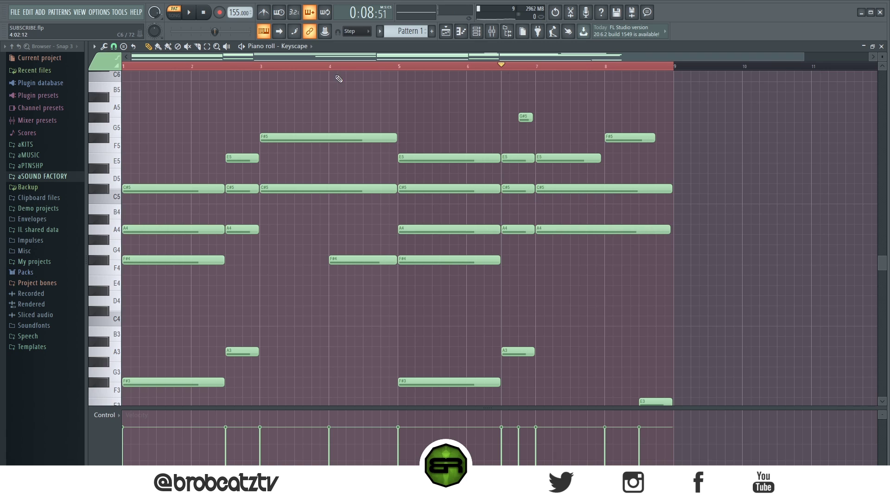
Play back the chord progression together with the bass line
scroll(339, 79, "down", 5)
scroll(352, 114, "up", 4)
key("space")
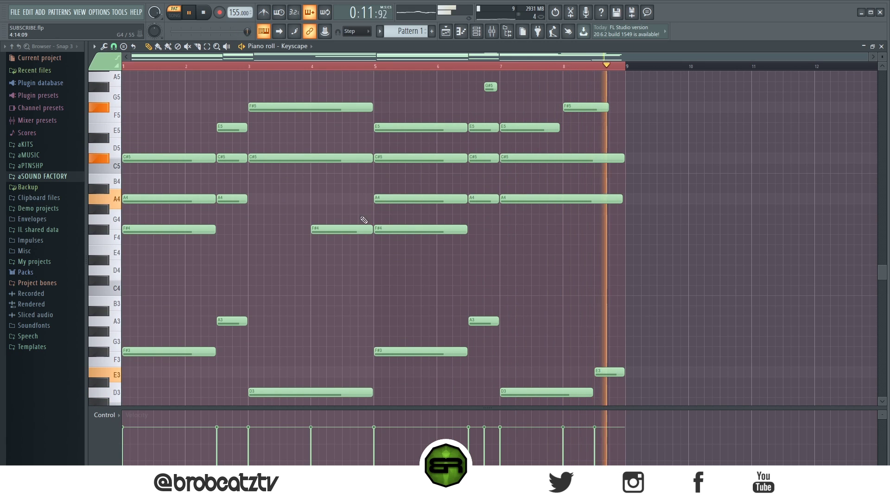
key("space")
Place an F#7 melody note at bar 1, audition it, and shorten it to about a quarter of a bar
scroll(204, 225, "up", 5)
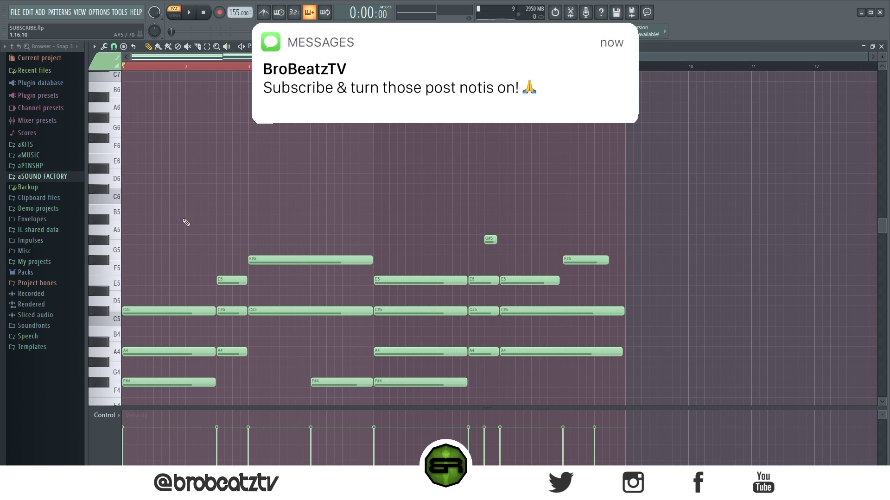
scroll(188, 220, "up", 3)
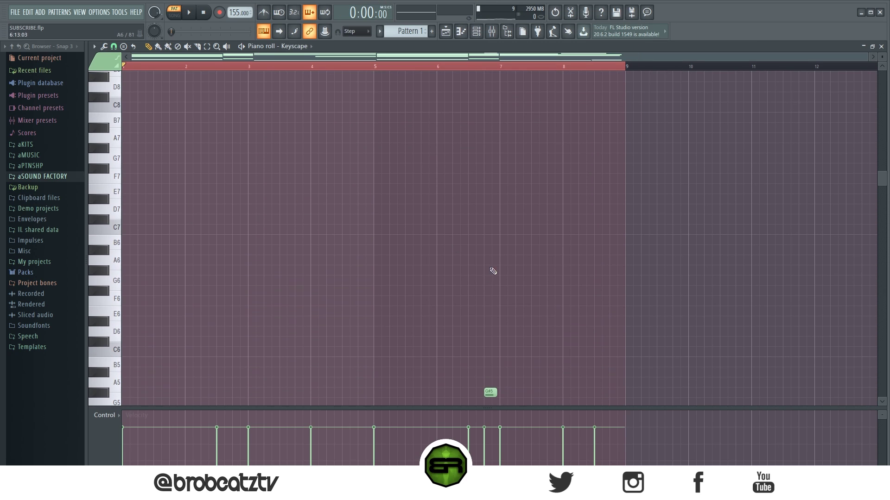
mouse_move(123, 155)
left_mouse_down()
mouse_move(124, 167)
mouse_move(160, 166)
mouse_move(134, 158)
mouse_move(134, 169)
left_mouse_up()
key("space")
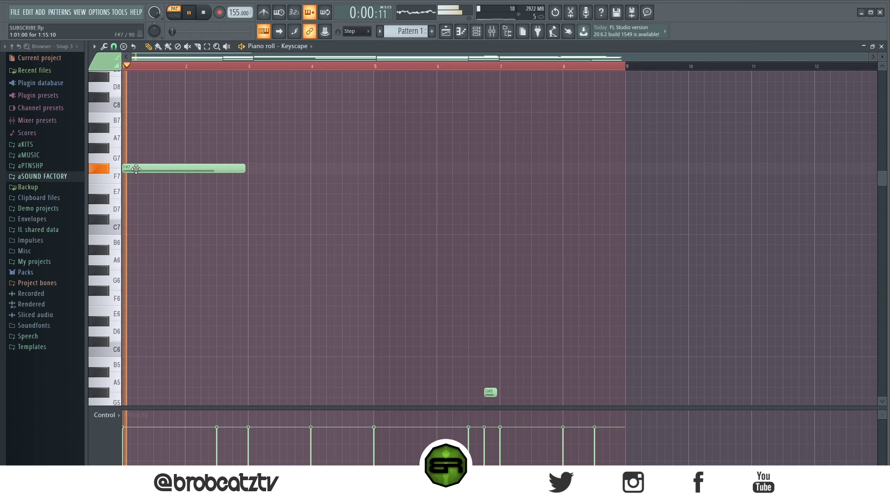
key("space")
left_click_drag(239, 171, 135, 184)
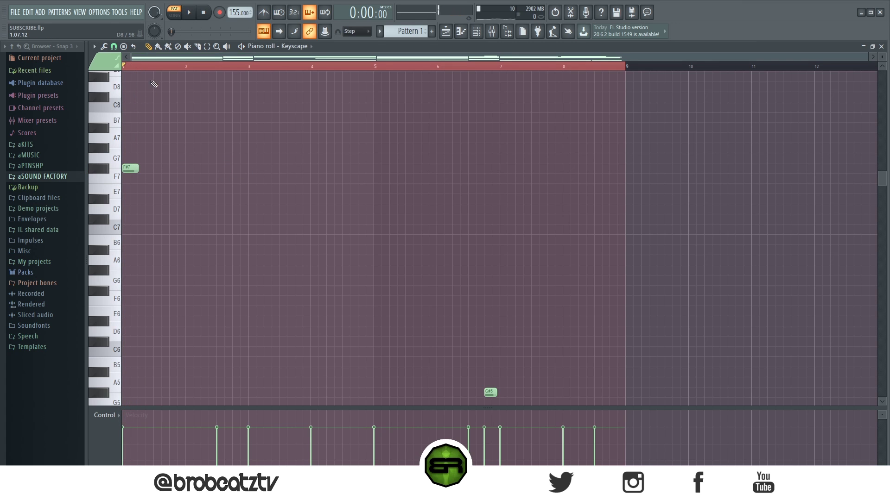
scroll(159, 66, "up", 2)
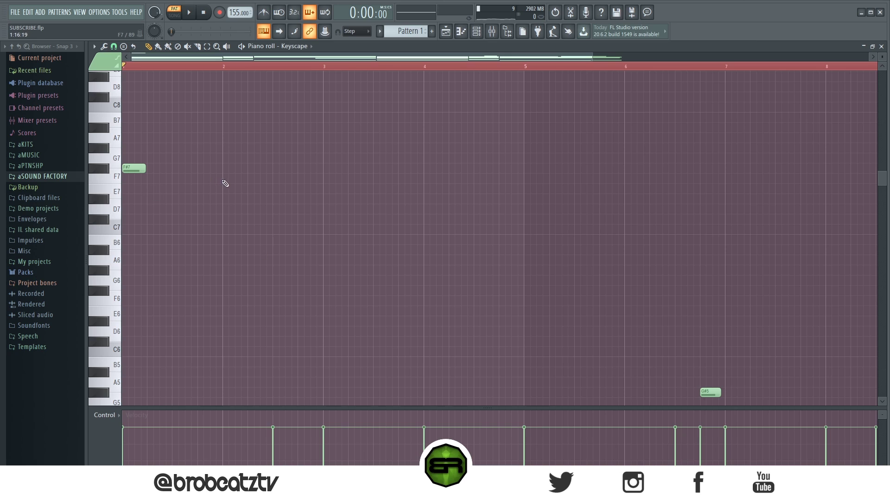
left_click(250, 138)
left_click(254, 118)
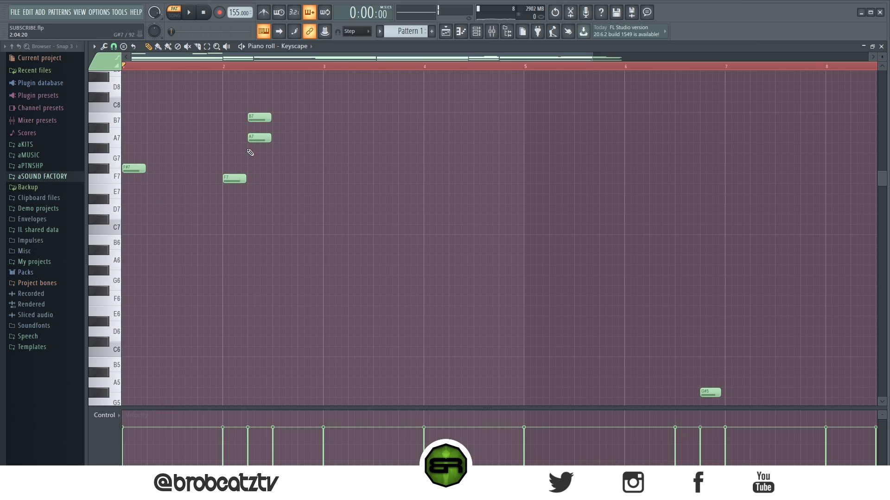
right_click(249, 119)
right_click(260, 138)
right_click(234, 179)
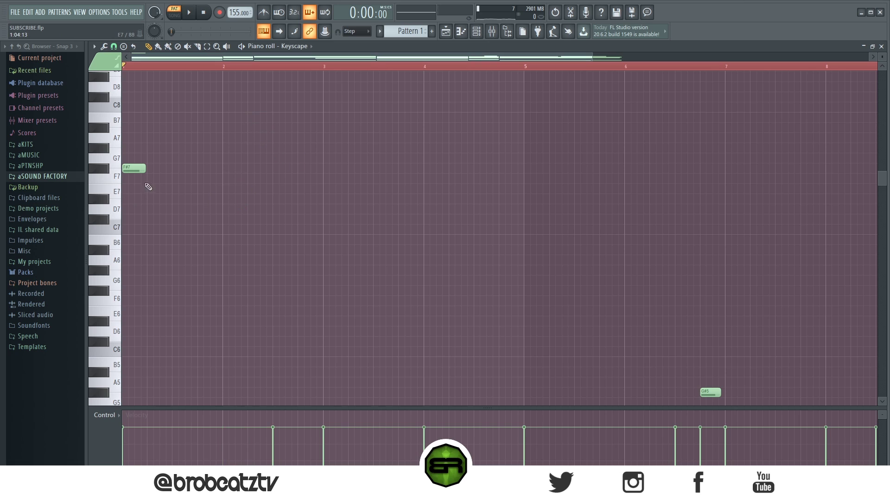
Try F7, E7 and D#7 directly after the F#7 melody note with playback, keeping only E7
left_click(153, 178)
left_click(153, 189)
left_click_drag(170, 164, 153, 281, "ctrl")
left_click(248, 228, "ctrl")
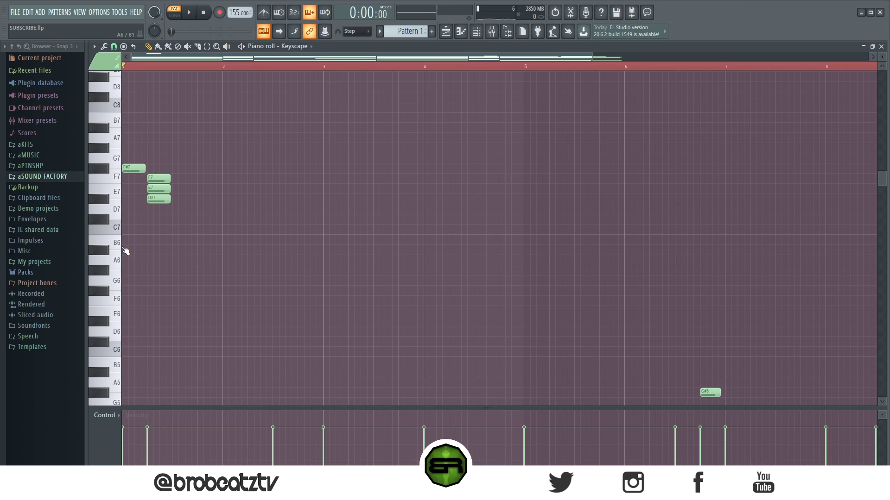
right_click(166, 199)
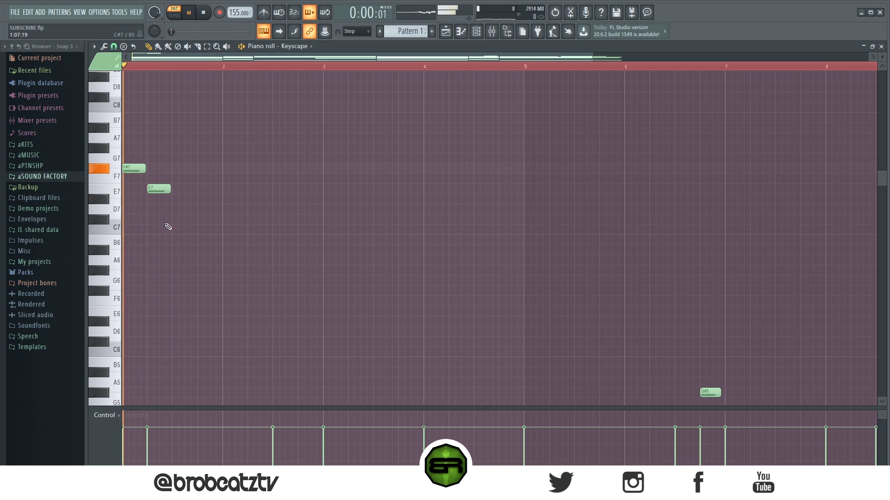
key("space")
Try D7, C#7 and C7 below the E7 note with playback, keeping only a shortened C#7
left_click(160, 209)
left_click(166, 219)
left_click(165, 229)
key("space")
right_click(167, 229)
right_click(166, 211)
left_click_drag(183, 219, 176, 222)
key("space")
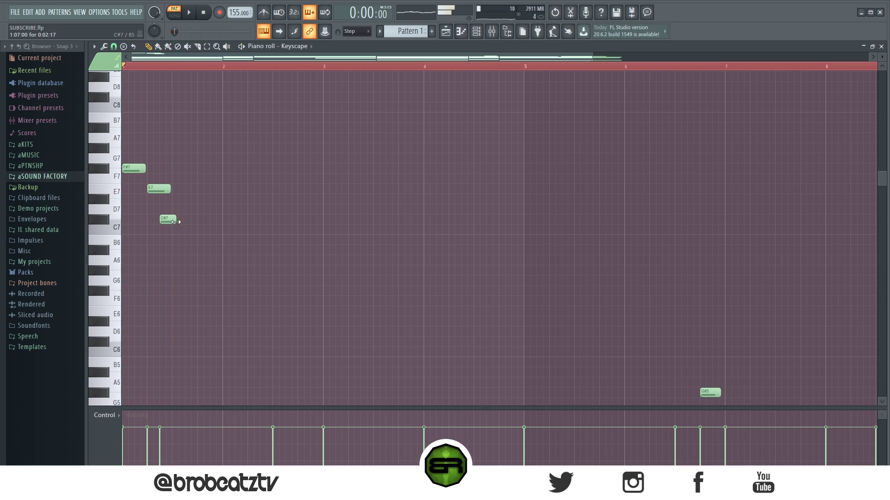
key("space")
Add a C#8 note near the end of bar 1 followed by a B7 note, checking them with playback
left_click(204, 97)
key("space")
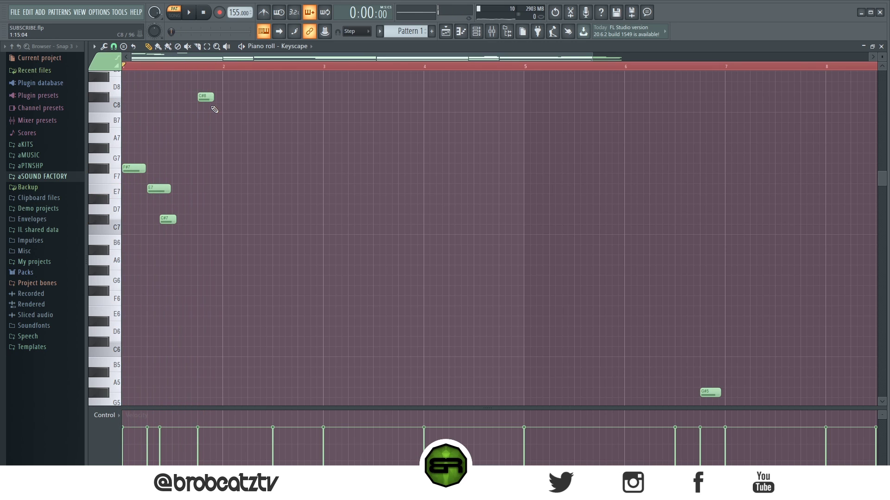
key("space")
scroll(248, 167, "down", 8)
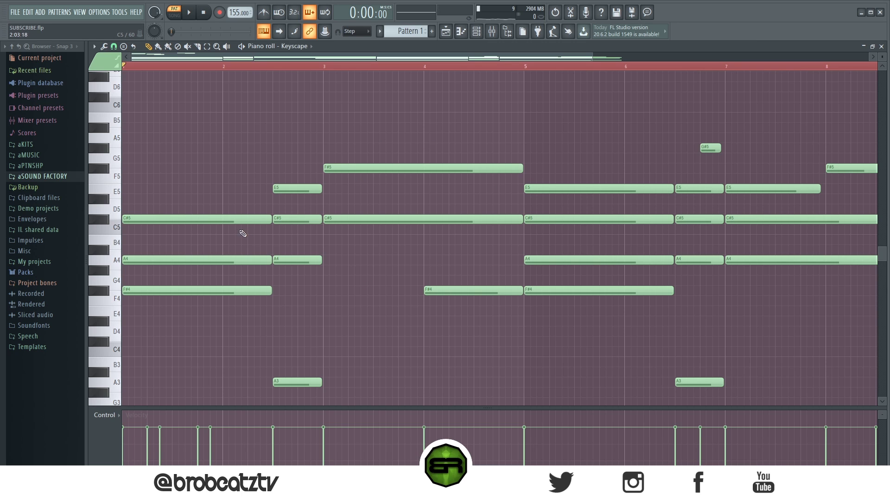
scroll(234, 231, "up", 9)
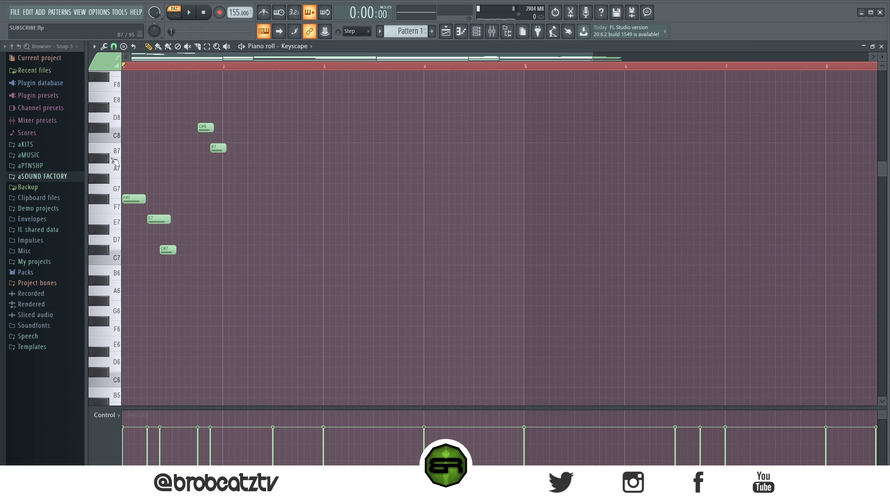
Play the melody again and add an A7 note shortly after the start of bar 2
key("space")
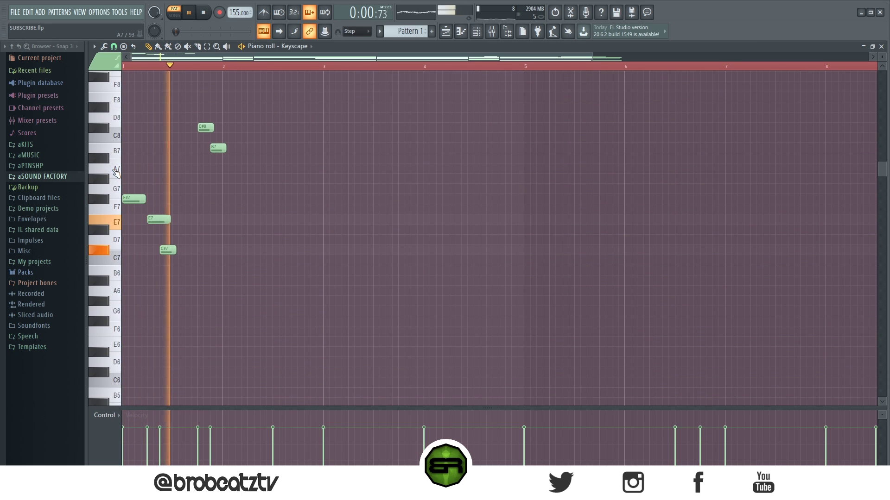
key("space")
key("space")
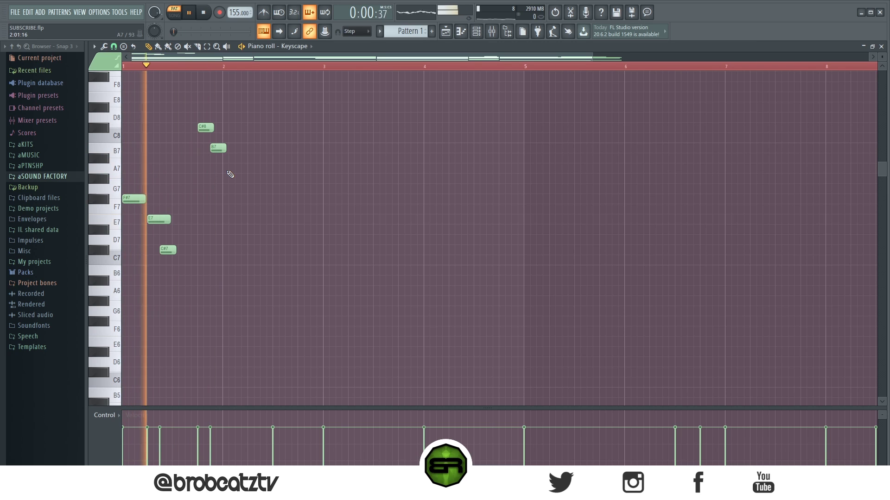
left_click(237, 169)
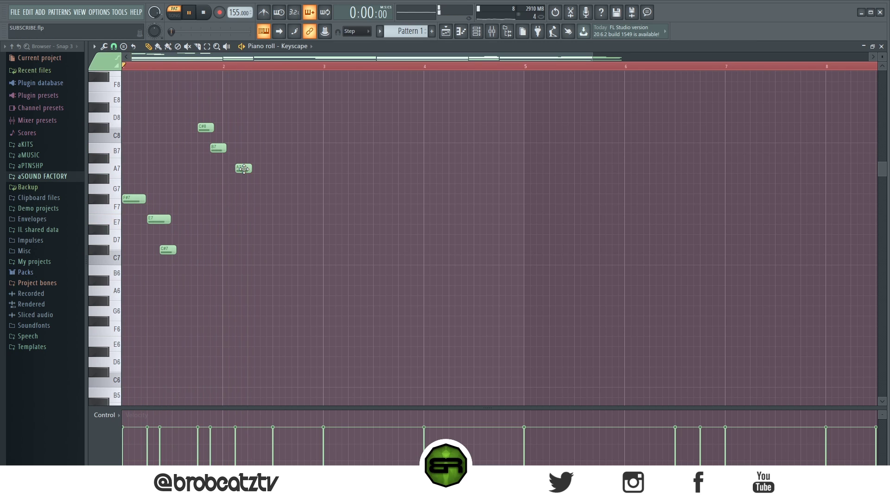
Lengthen the B7 melody note up to the start of the A7 note and play the melody back
left_click_drag(226, 148, 233, 149)
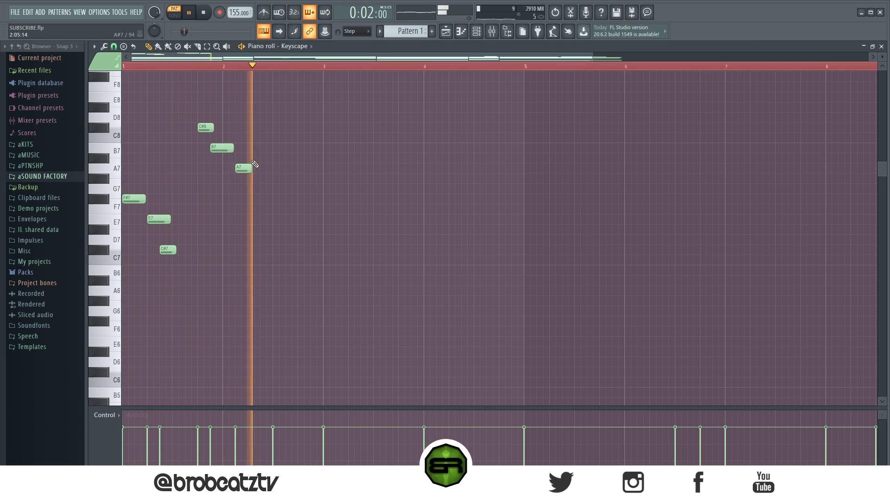
key("space")
key("space")
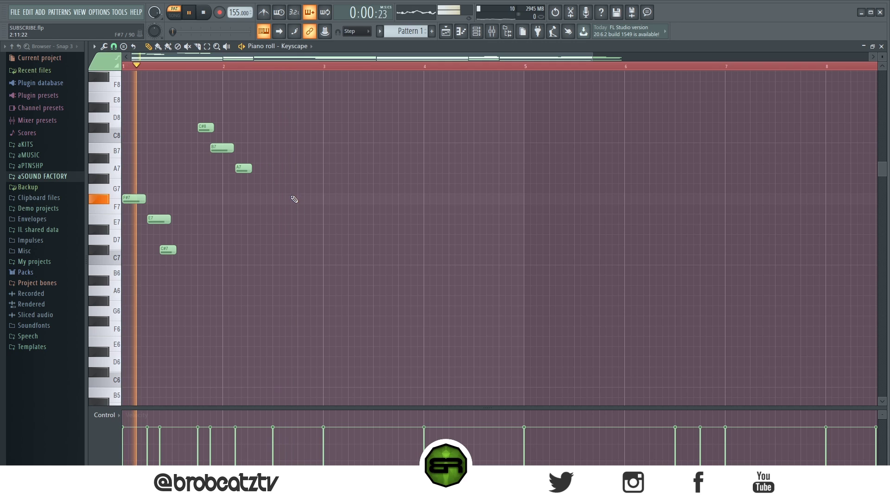
key("space")
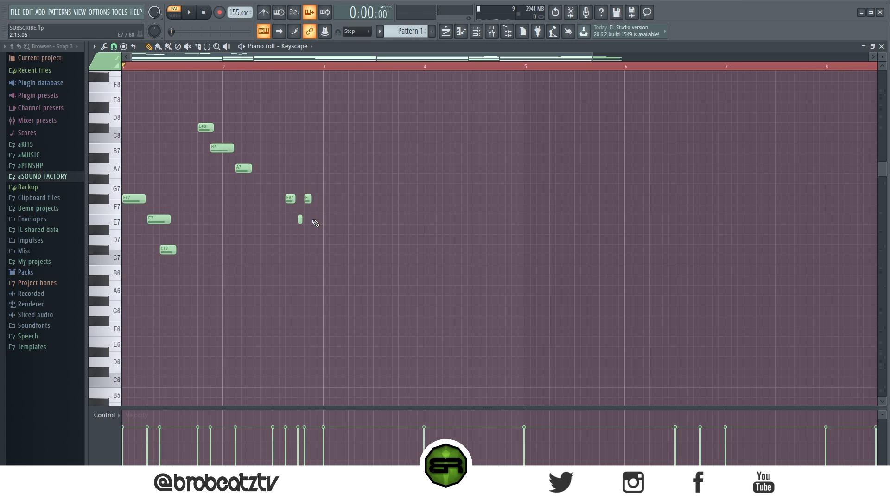
Complete a run of short alternating F#7 and E7 notes near the end of bar 2, ending on E7, and check it with playback
key("space")
left_click(315, 220)
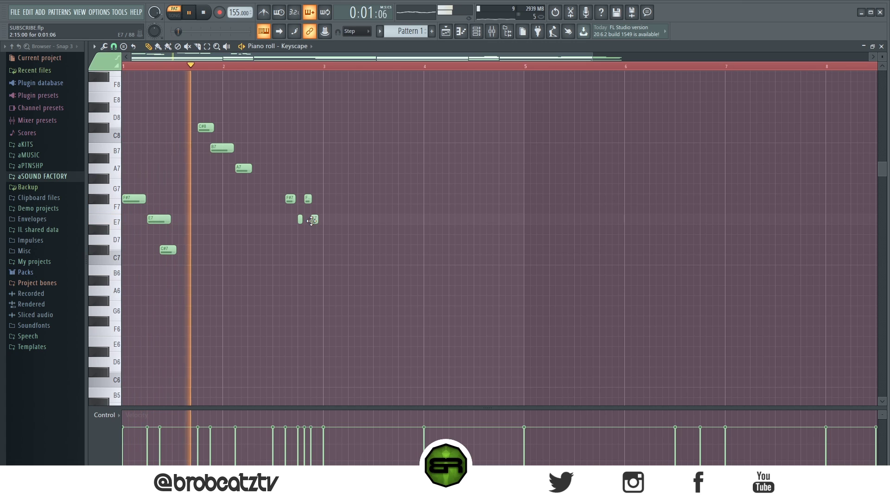
left_click_drag(317, 220, 314, 220)
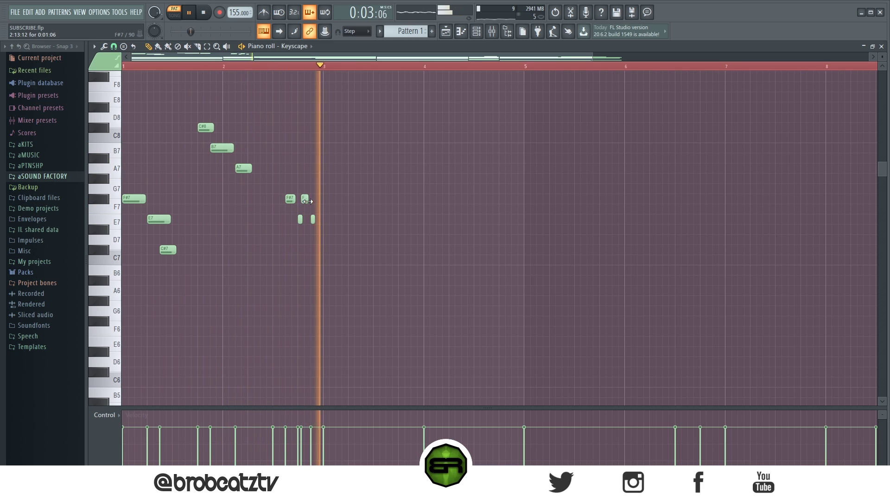
key("space")
key("space")
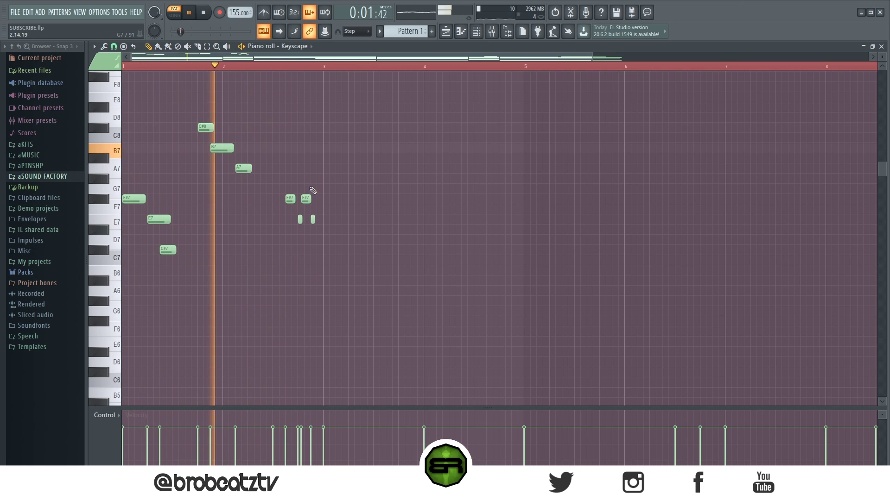
key("space")
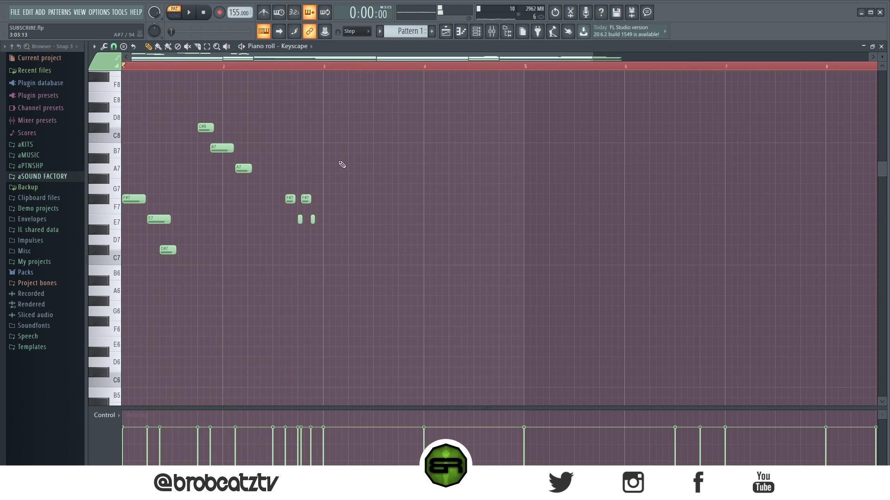
Fill bar 3 with C#7, B6, C#7 and B6 melody notes, leaving the first one longer, and check them with playback
key("space")
left_click(326, 251)
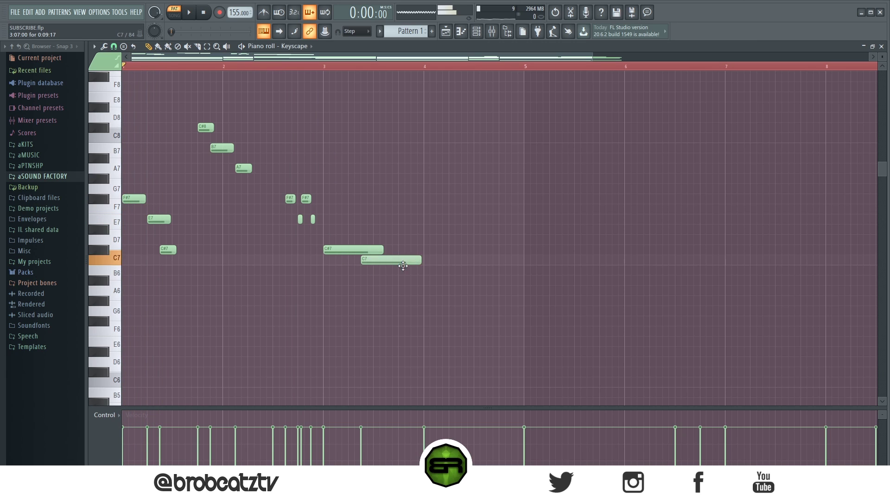
left_click_drag(402, 266, 403, 270)
key("space")
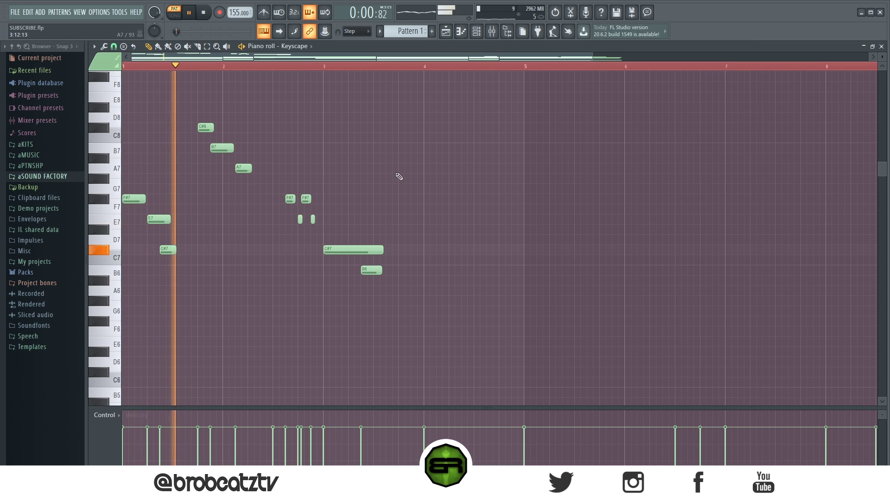
left_click(403, 250)
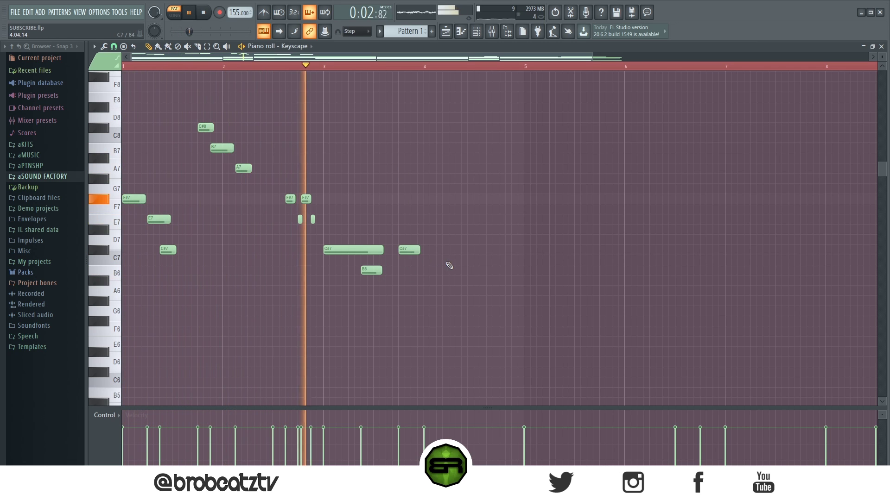
left_click(419, 270)
key("space")
key("space")
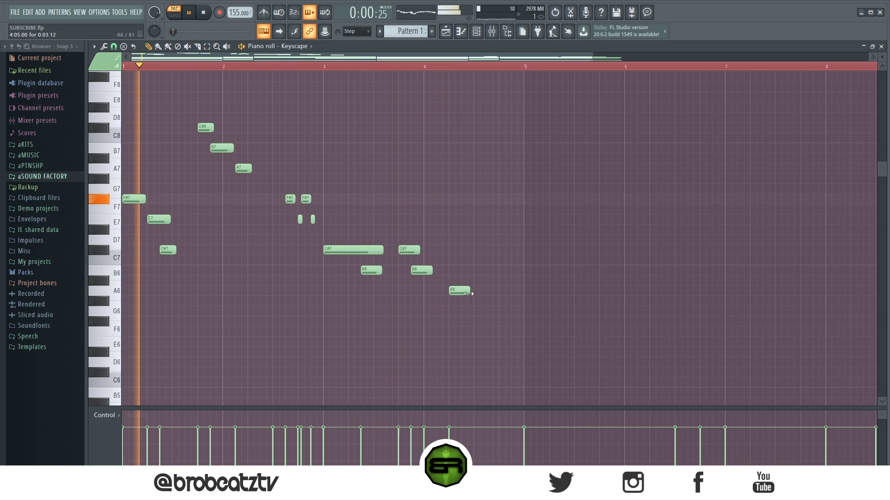
Extend an A6 note to the end of bar 4, lengthen the B6 note before it, and listen to the result
left_click_drag(469, 291, 523, 291)
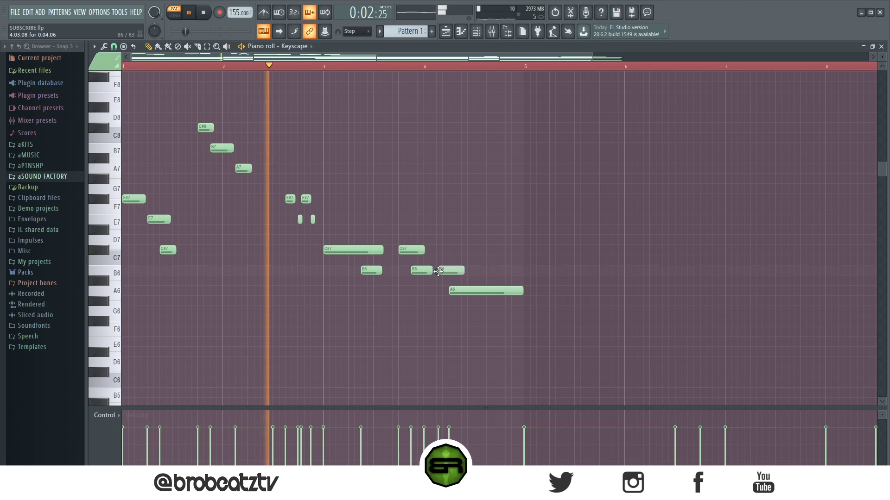
left_click_drag(431, 270, 446, 270)
scroll(524, 258, "down", 2)
scroll(524, 258, "down", 4)
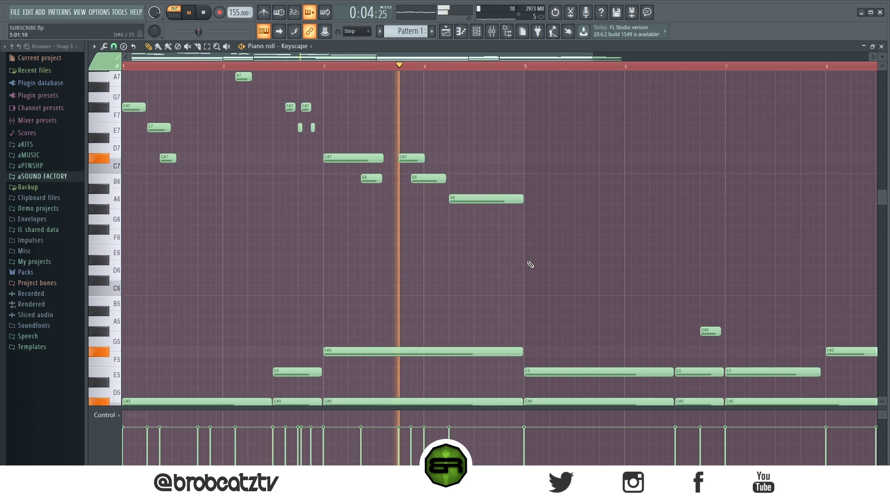
key("space")
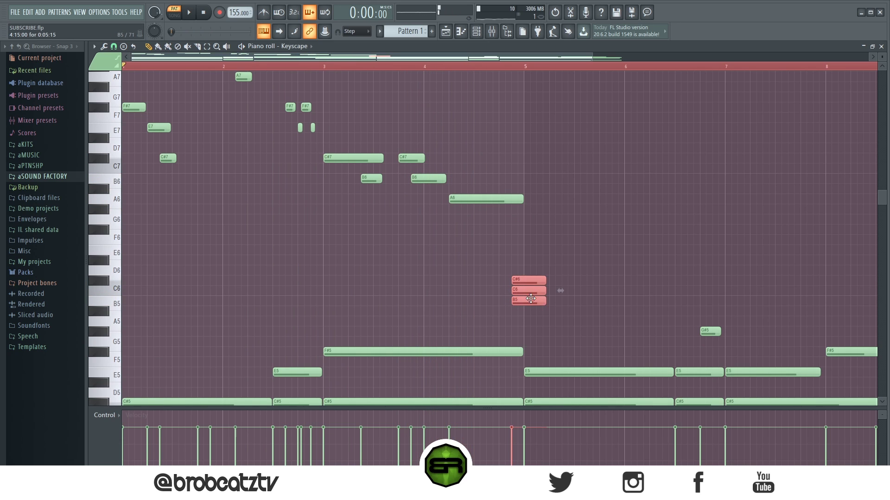
Delete the C6 and C#6 notes from the stack near the end of bar 4 and audition the remaining B5
key("space")
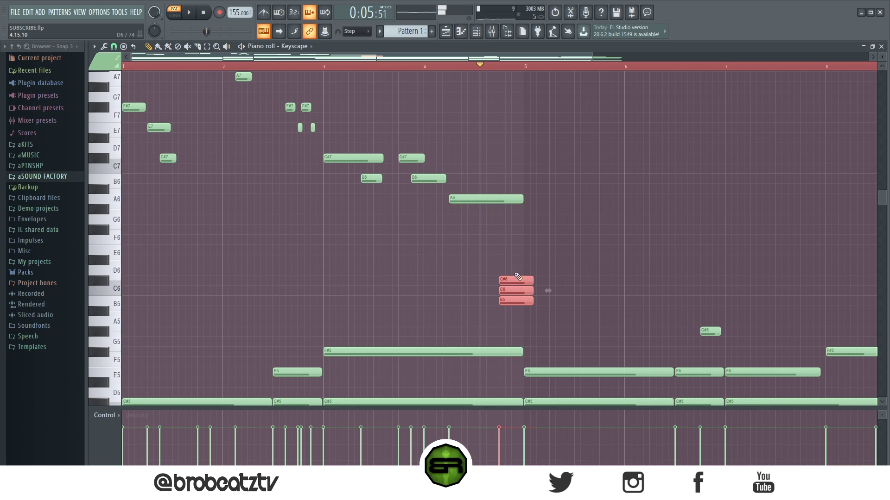
key("space")
right_click(515, 292)
right_click(515, 281)
key("space")
key("space")
key("space")
Move the B5 note near the end of bar 4 up to C#6 and check it with repeated playback
left_click_drag(513, 299, 512, 281)
key("space")
key("space")
key("space")
key("space")
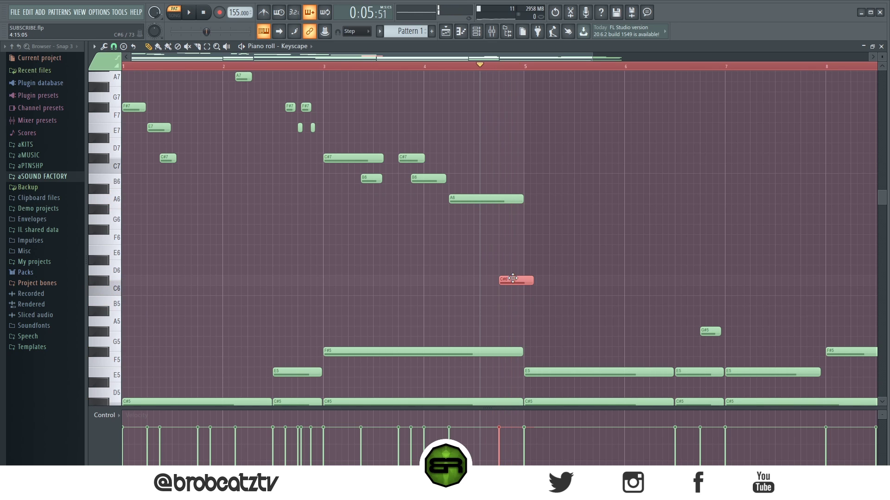
key("space")
key("space")
Add a short E6 note after the C#6 and an F#6 note at the start of bar 5, checking them with playback
left_click(514, 259)
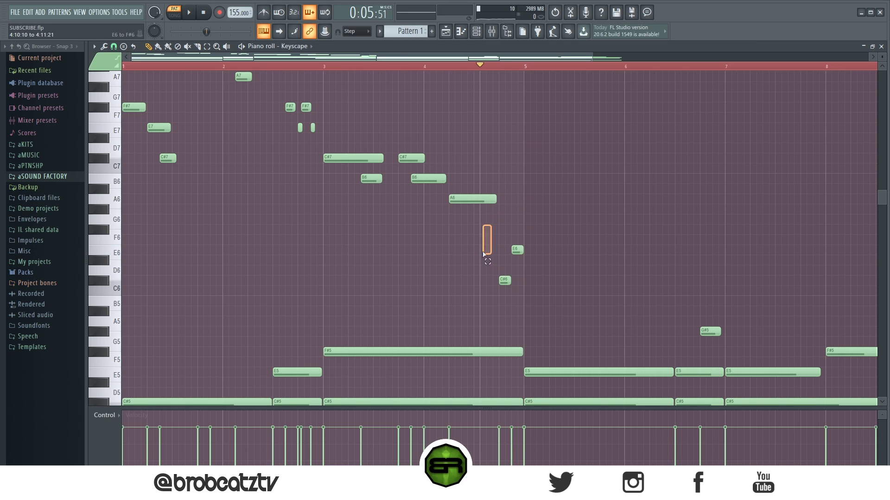
left_click_drag(397, 59, 495, 76)
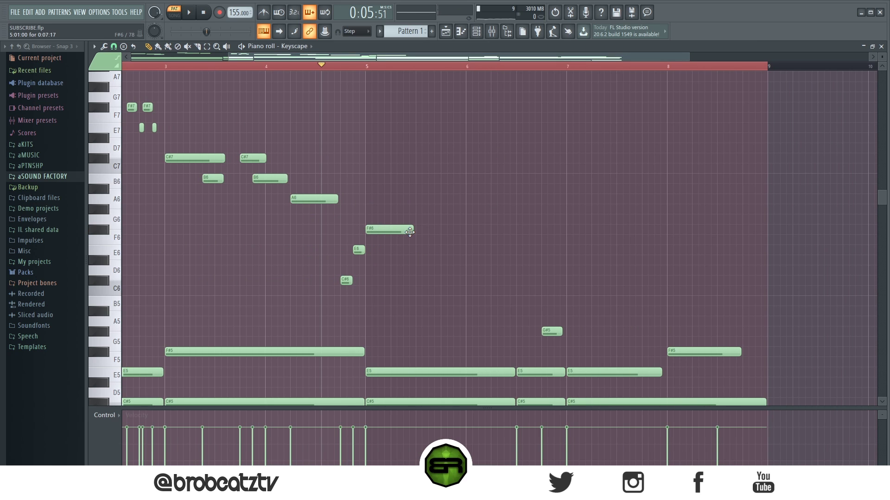
key("space")
key("space")
Add a shortened A6 note in bar 5, extend the F#6 note beneath it past its end, and play the passage
left_click(412, 200)
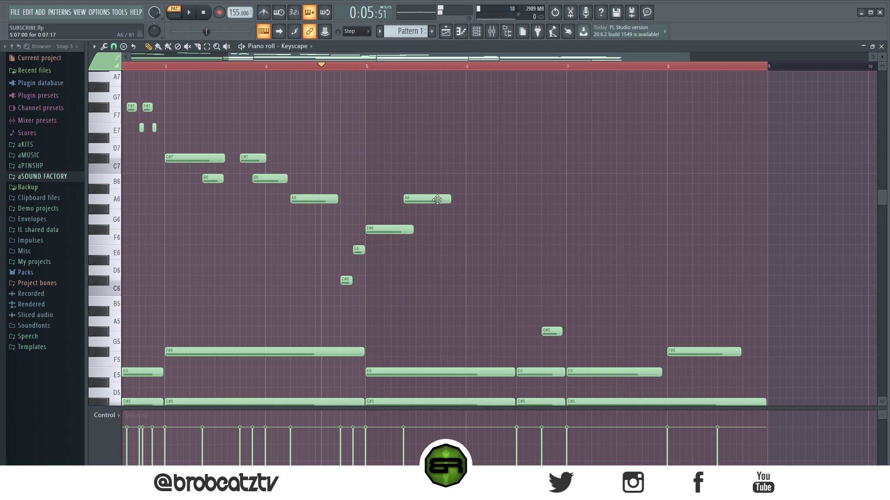
key("space")
left_click_drag(456, 202, 424, 202)
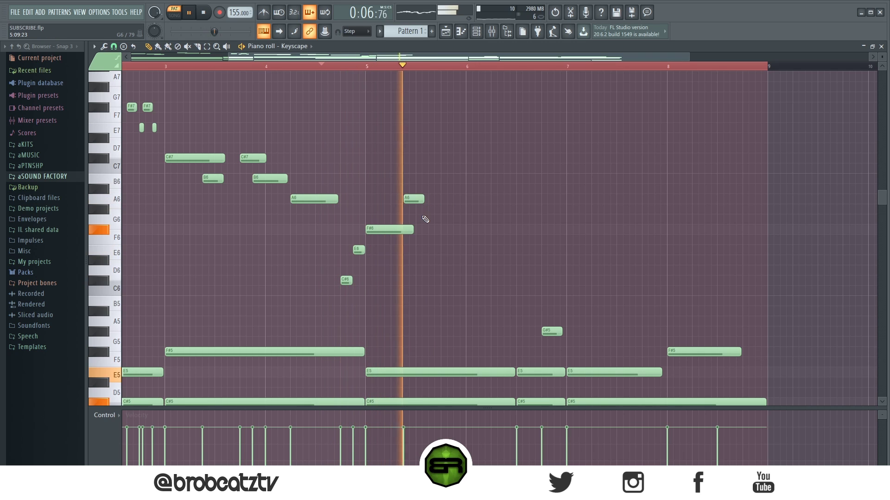
key("space")
key("space")
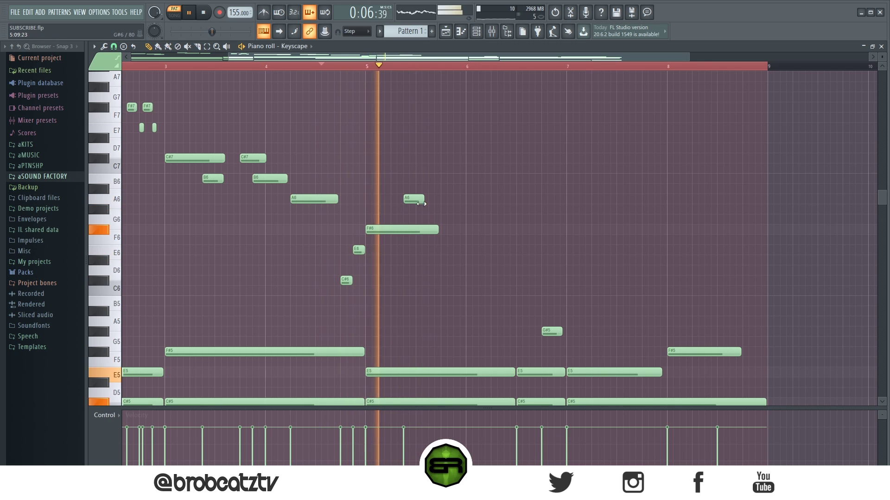
Move the A6 note in bar 5 slightly later, add a G#6 note after it, and check both with playback
key("space")
left_click_drag(416, 200, 429, 201)
key("space")
left_click(442, 209)
key("space")
scroll(440, 213, "up", 3)
key("space")
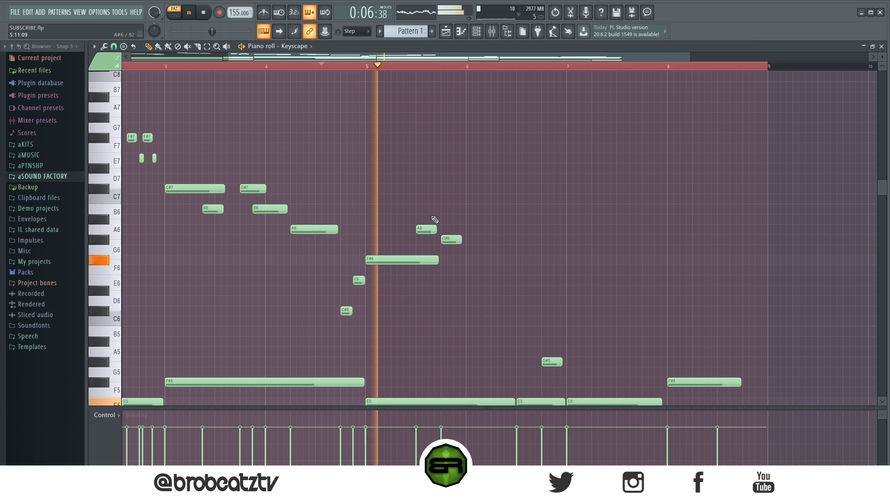
Place short G#7 and F#7 notes in succession at the start of bar 6 and check them with playback
key("space")
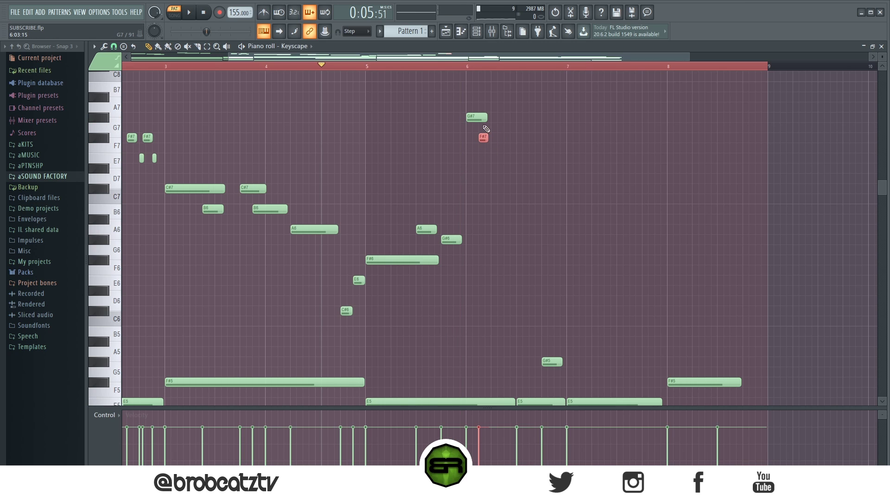
key("space")
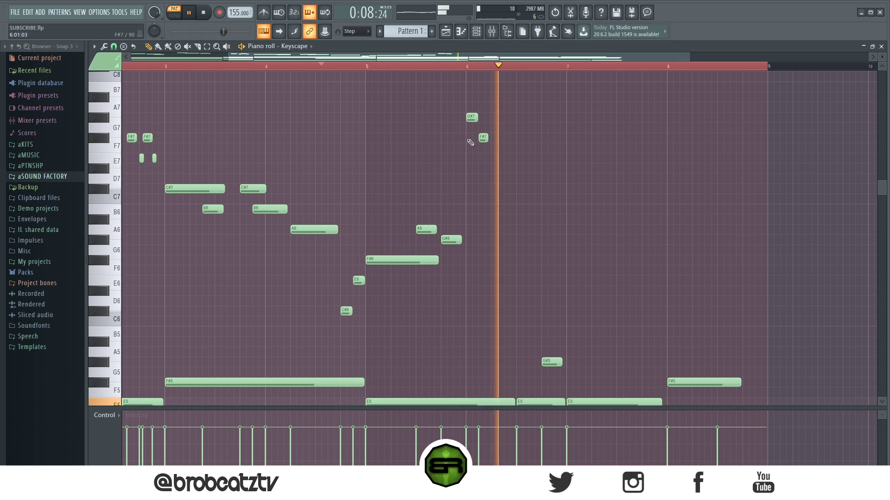
key("space")
key("space")
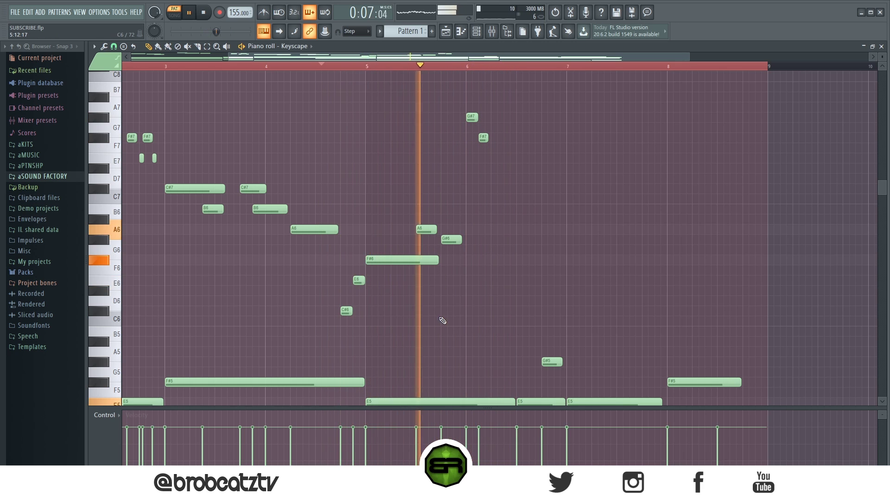
Add an E6 note in bar 6 after the F#7, extend it to about half a bar, and check it with playback
key("space")
left_click(487, 280)
key("space")
left_click_drag(503, 280, 536, 283)
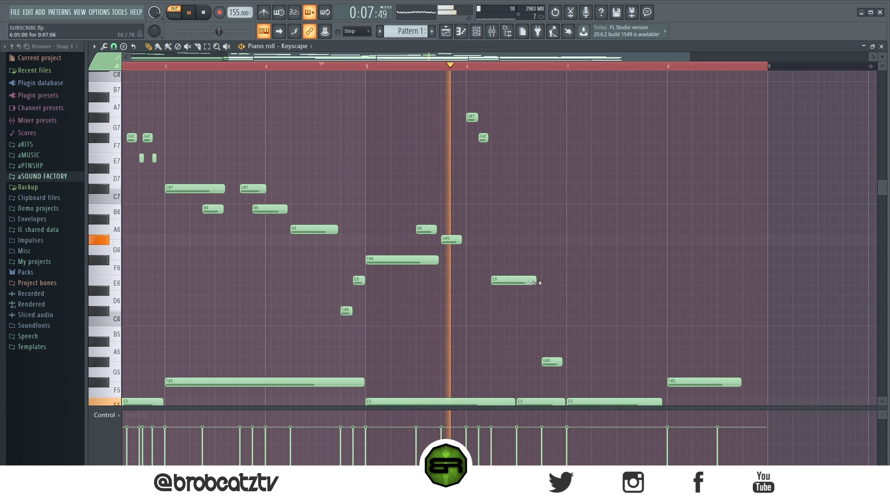
key("space")
key("space")
Write short A7, G#7, A7, G#7, E7 and F#7 notes across bar 7, followed by a longer F#7 in bar 8
left_click(582, 107)
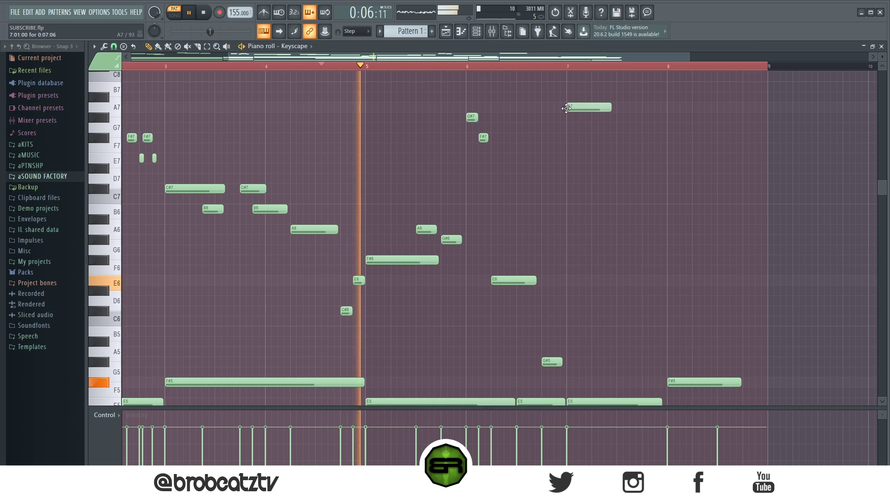
left_click_drag(611, 111, 577, 111)
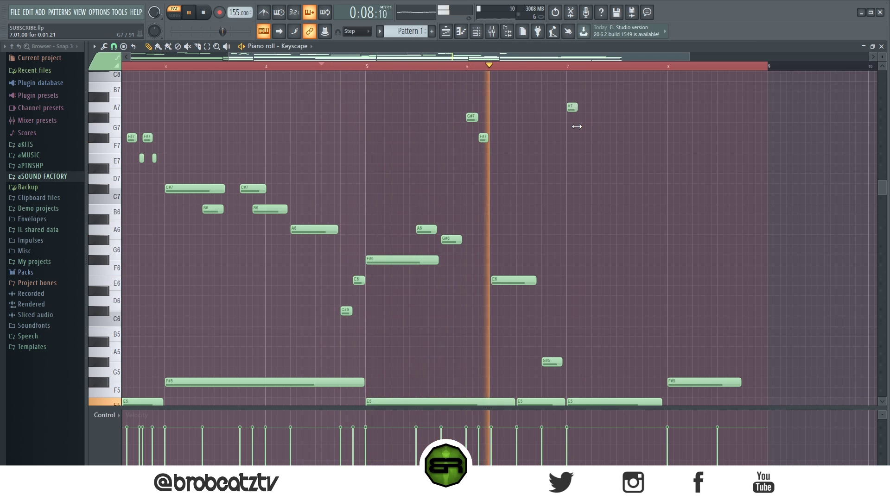
left_click(597, 117)
left_click(619, 107)
key("space")
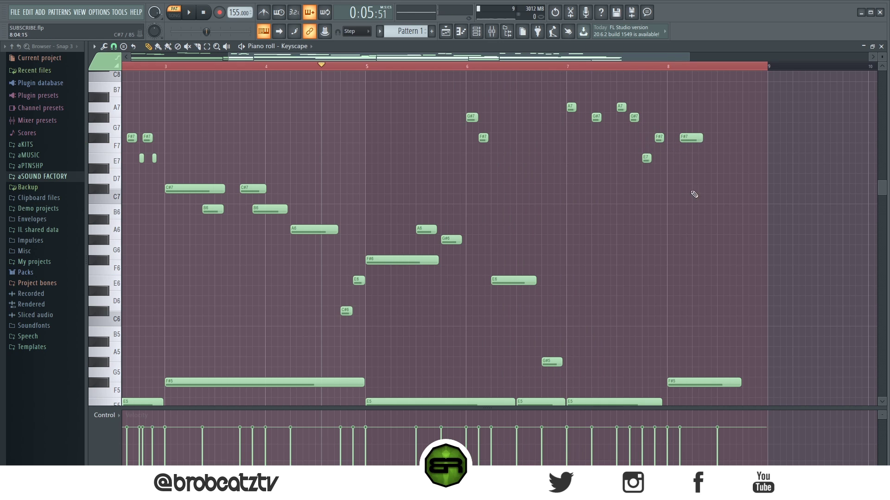
Play the closing bars and finish the lower line with short descending G#5, F#5 and E5 notes at the end of bar 8
scroll(713, 269, "down", 3)
key("space")
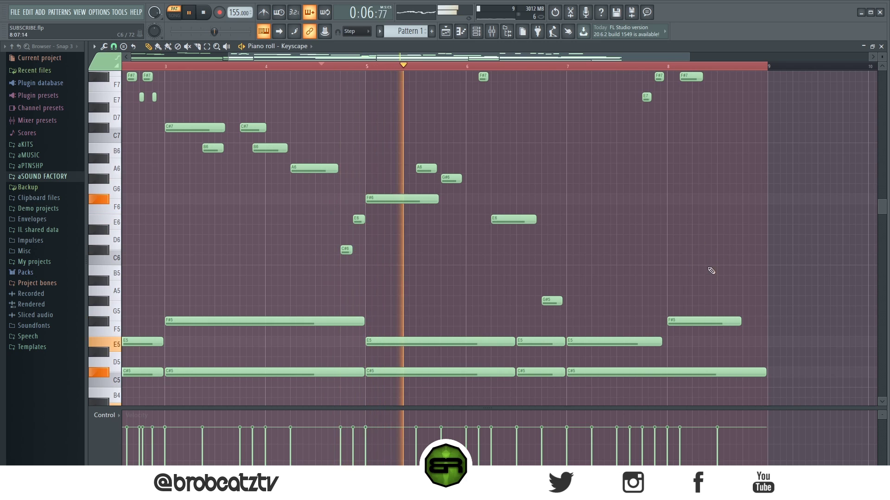
scroll(640, 60, "right", 1)
scroll(641, 60, "right", 5)
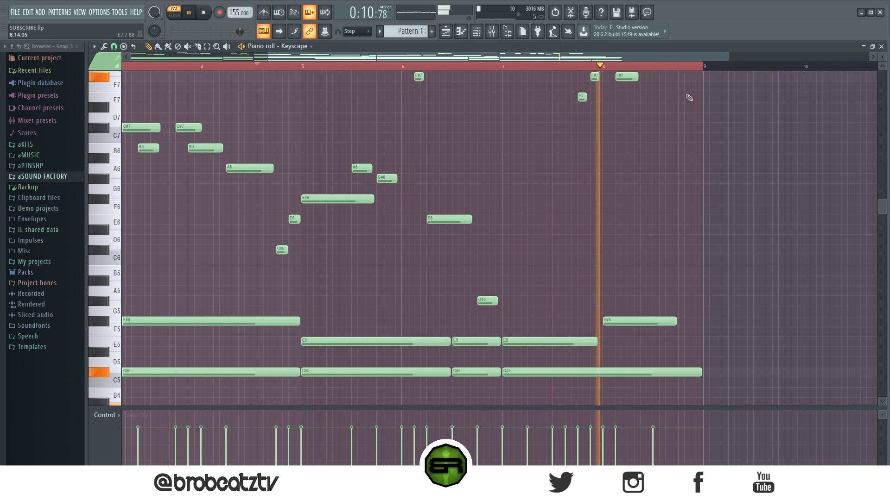
key("space")
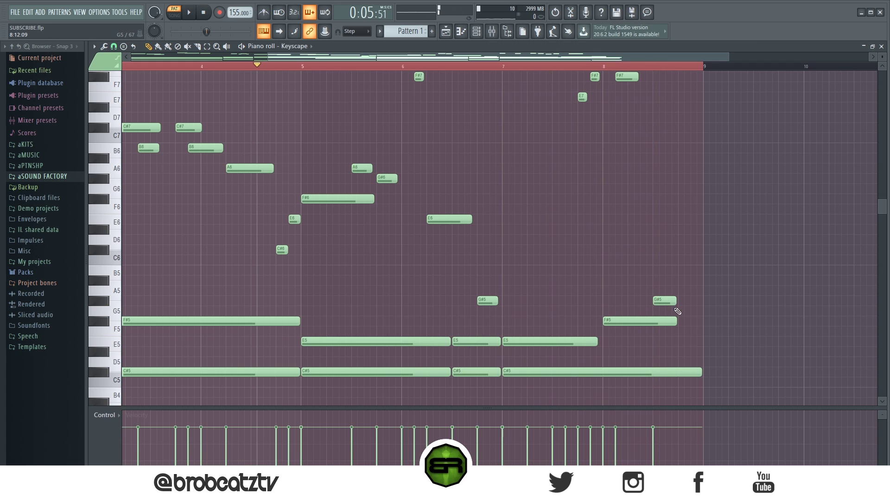
left_click(668, 322)
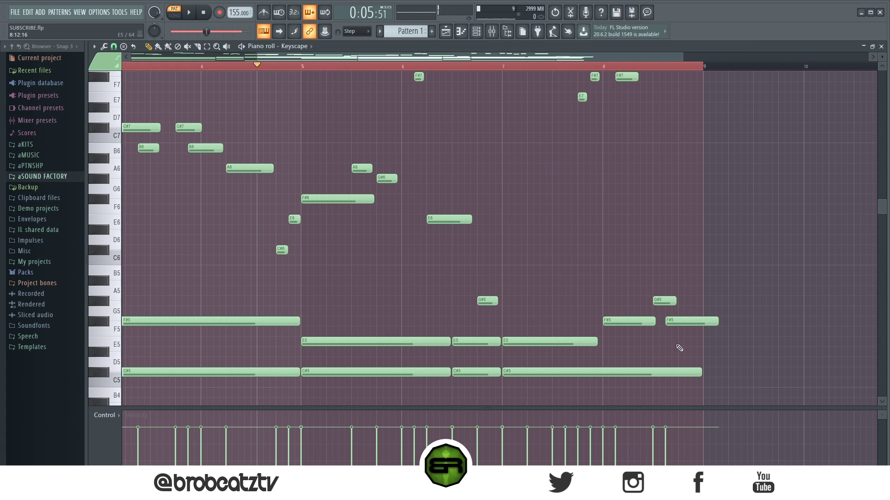
left_click_drag(707, 312, 735, 346)
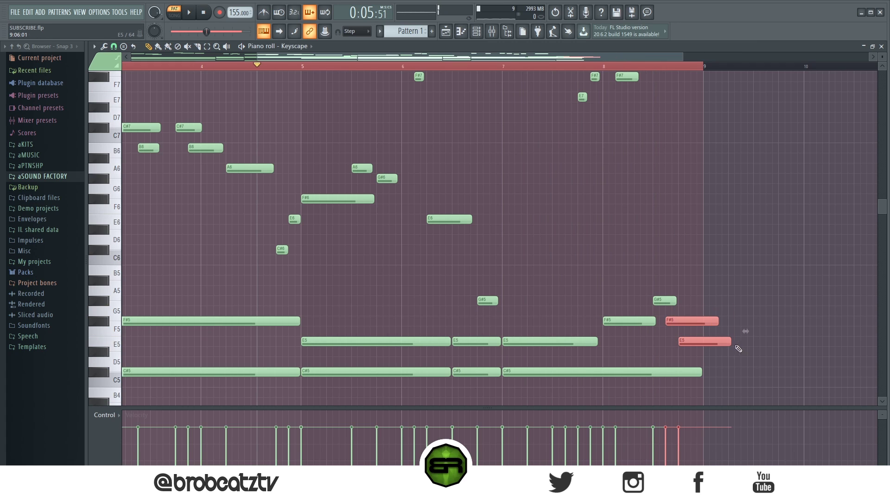
left_click(693, 335)
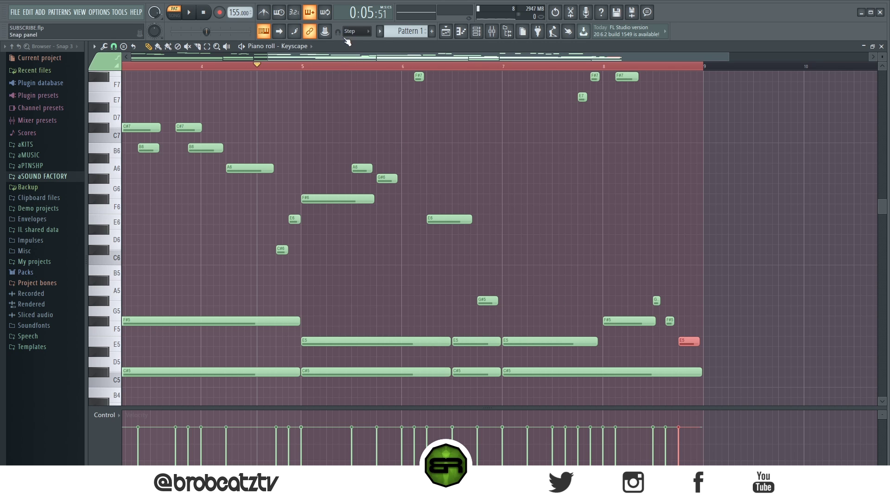
Play the complete eight-bar pattern from the start to check the bass, chords and melody together
scroll(337, 69, "down", 3)
scroll(304, 199, "up", 4)
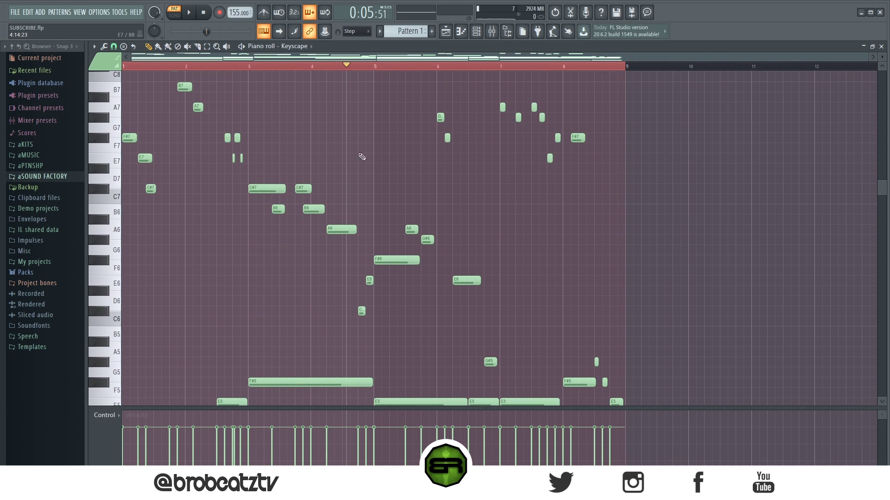
left_click_drag(881, 57, 881, 77)
scroll(751, 117, "down", 5)
scroll(747, 121, "up", 2)
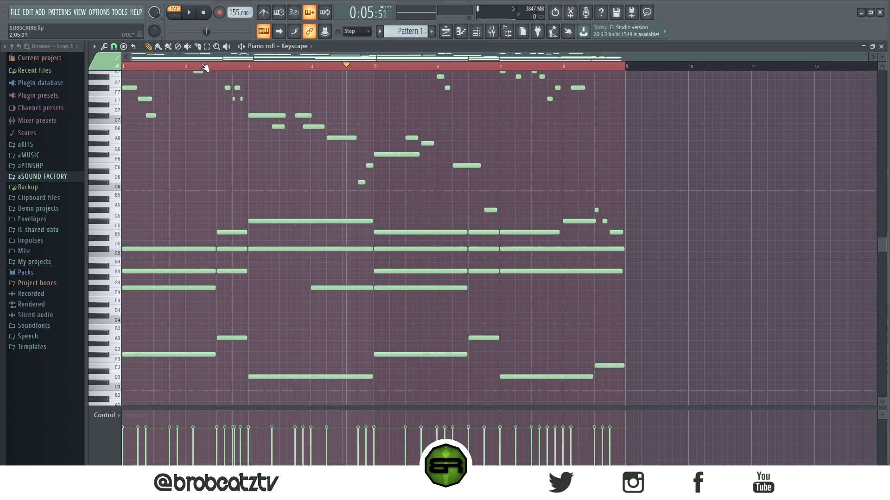
scroll(293, 139, "up", 2)
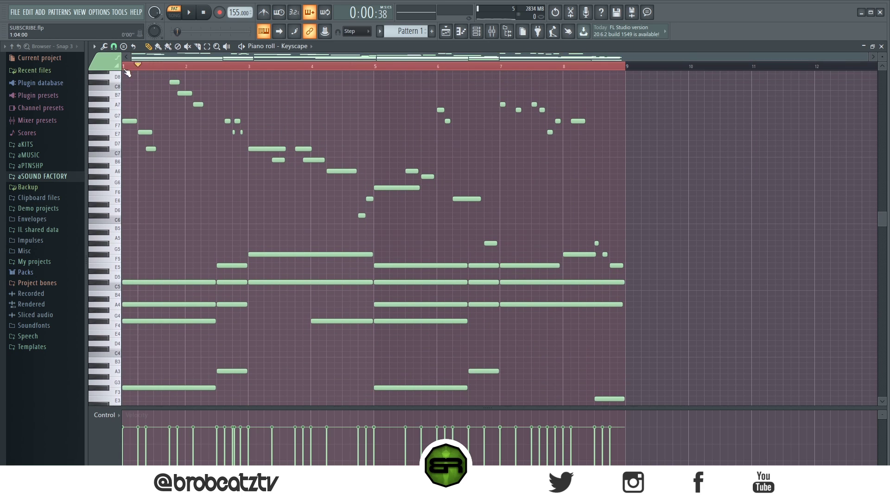
key("space")
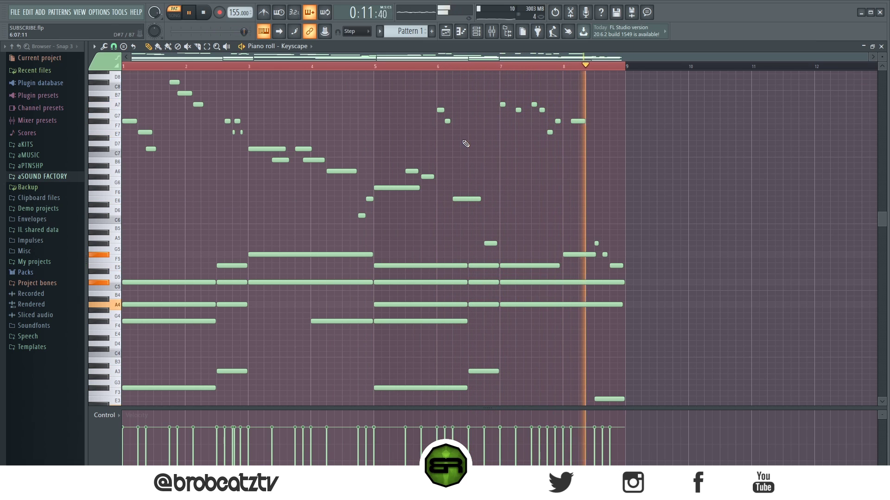
Slightly lower the velocity of the three short closing notes at the end of bar 8 and stop playback
left_click_drag(597, 242, 622, 271)
scroll(615, 266, "down", 3)
key("ctrl+d")
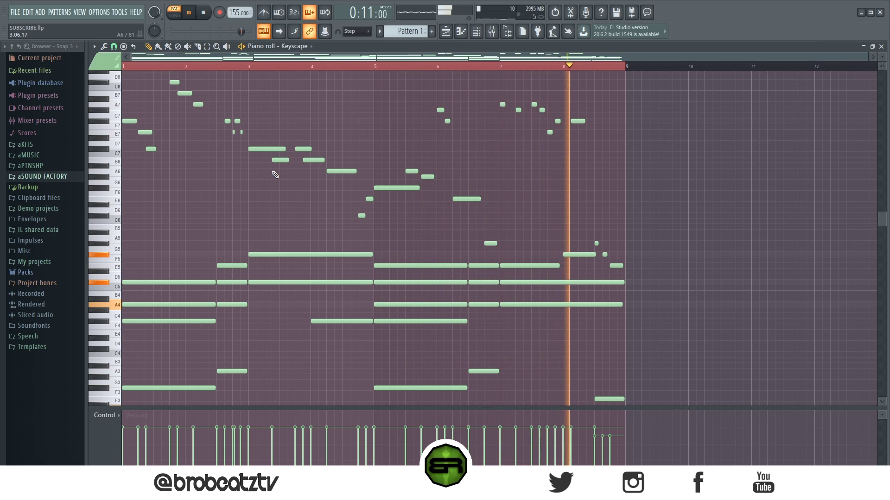
left_click(205, 23)
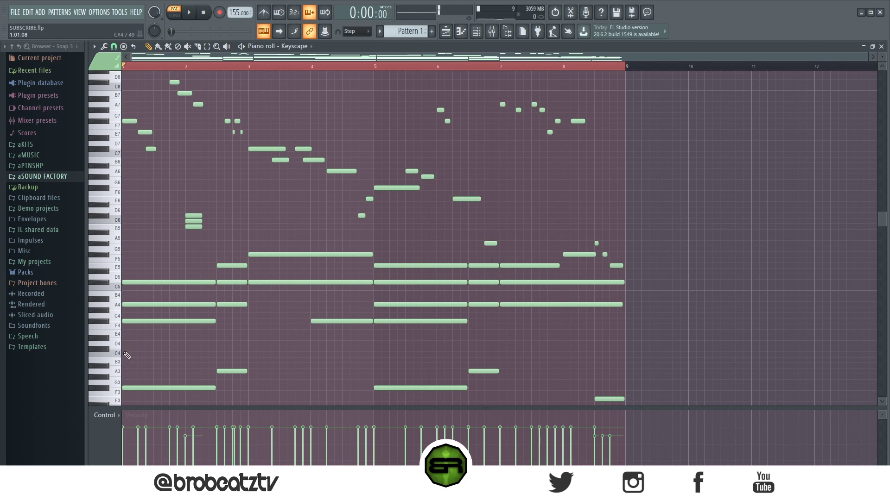
Load a scale from the Musical Scales folder in aSOUND FACTORY's Helpers into the Sampler channel as a ghost-note guide behind the Keyscape notes
left_click_drag(182, 191, 200, 244)
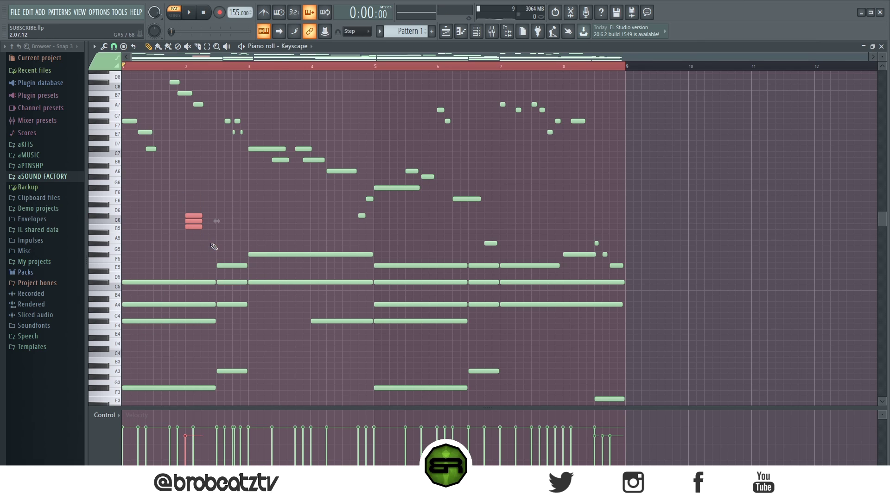
scroll(295, 255, "down", 4)
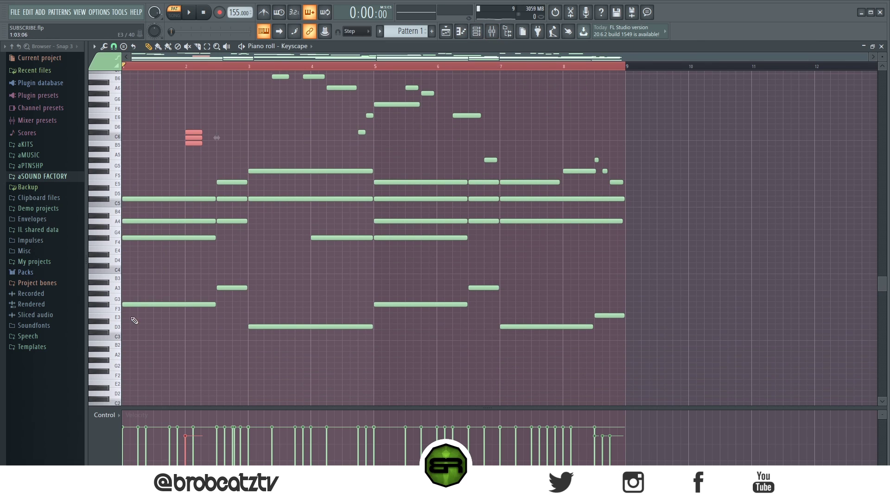
left_click(476, 31)
left_click(29, 179)
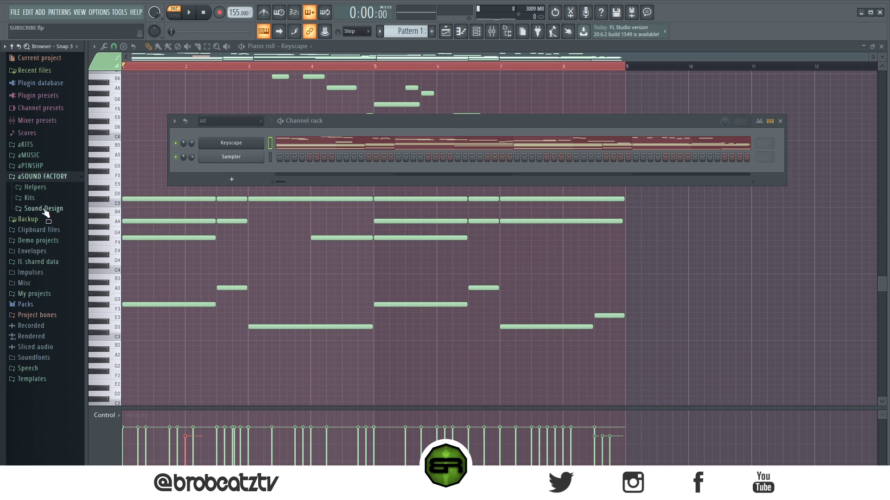
left_click(36, 187)
left_click(46, 262)
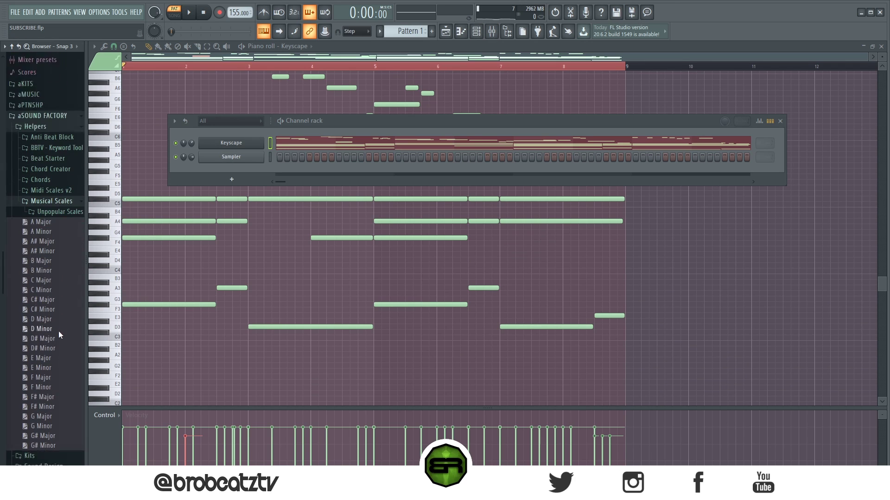
left_click_drag(240, 159, 240, 157)
left_click(45, 60)
key("F6")
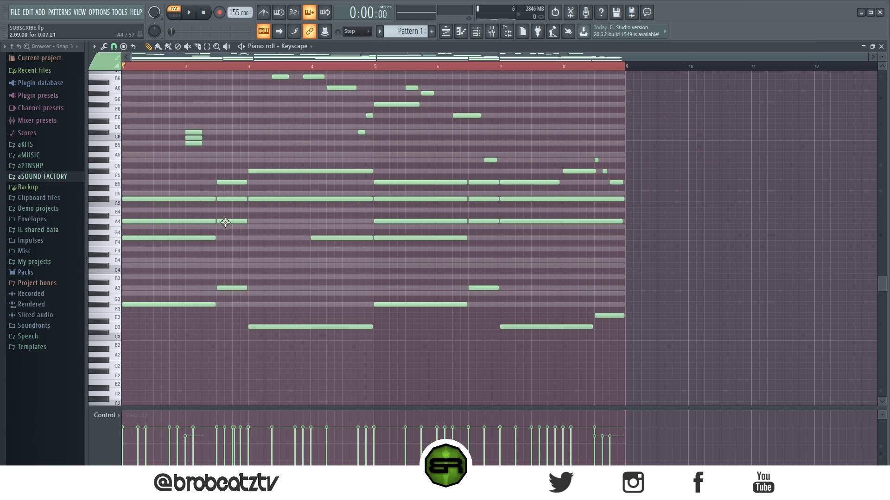
Shift the three stacked notes at the start of bar 2 in pitch against the scale guide, then delete them
scroll(283, 273, "up", 3)
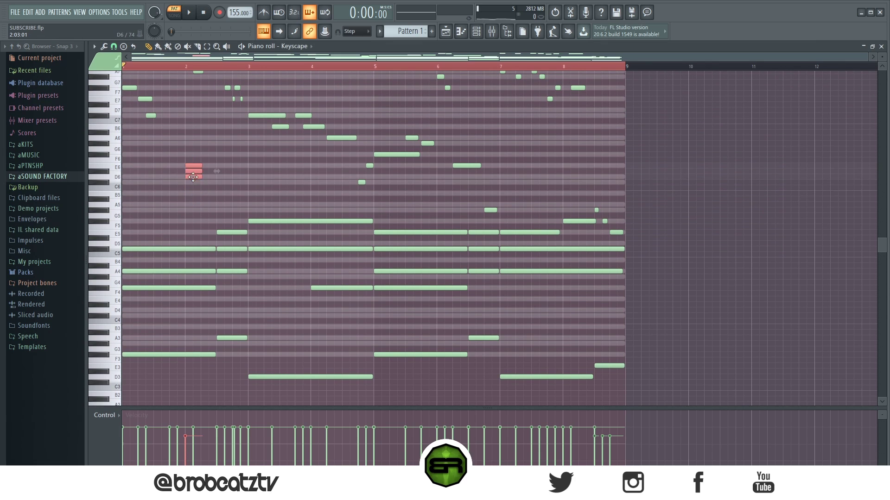
scroll(187, 86, "up", 4)
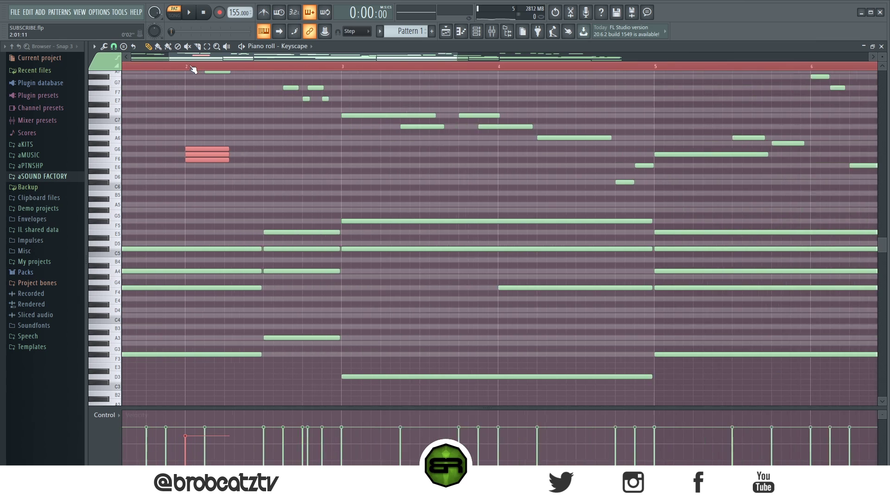
left_click_drag(210, 162, 214, 192)
left_click_drag(214, 192, 207, 159)
key("Delete")
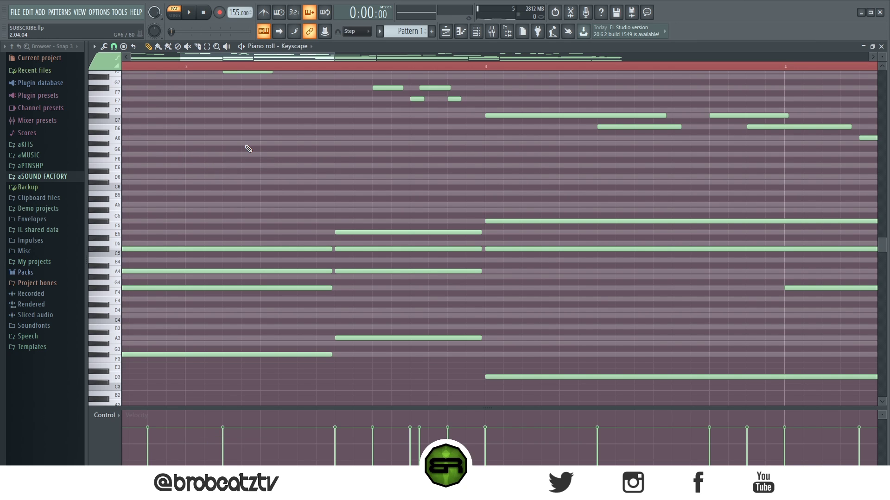